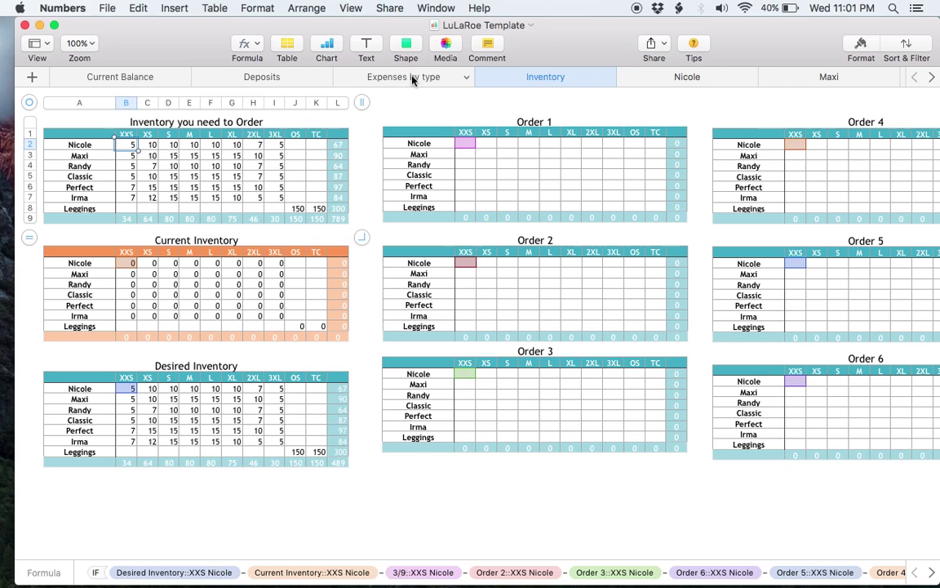
Look through the Maxi and Perfect inventory sheets, ending on the Nicole sheet.
{"action": "scroll", "coordinate": [409, 68], "scroll_direction": "left", "scroll_amount": 3}
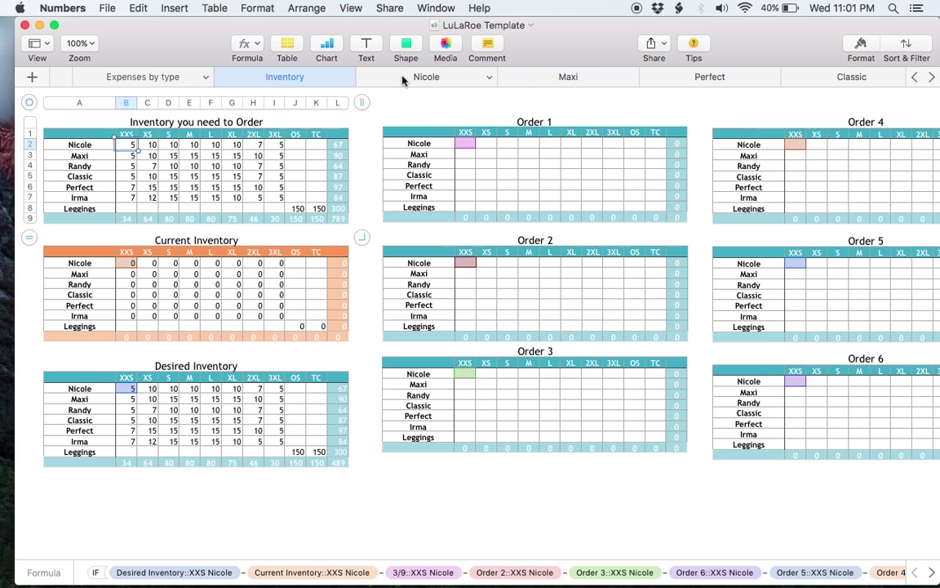
{"action": "left_click", "coordinate": [403, 78]}
{"action": "left_click", "coordinate": [535, 78]}
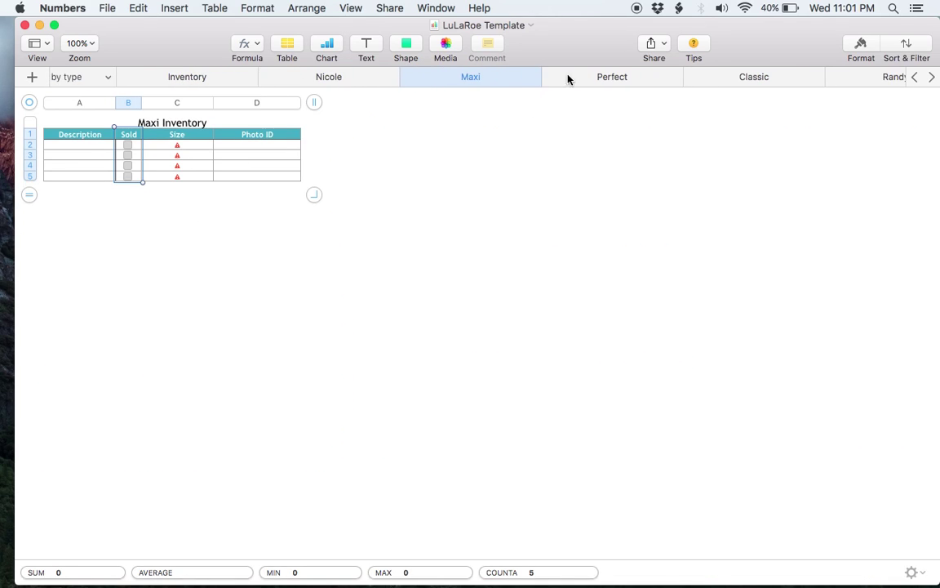
{"action": "left_click", "coordinate": [580, 81]}
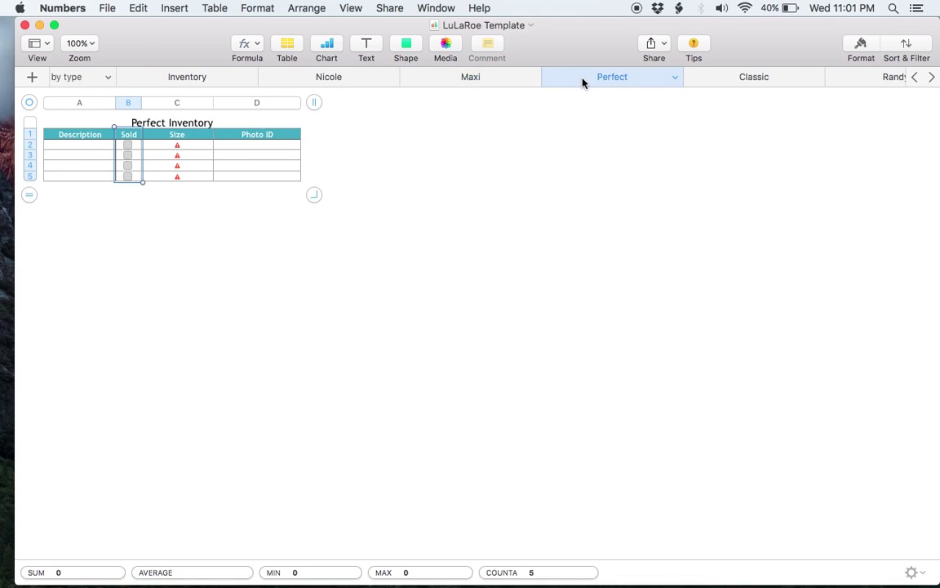
{"action": "left_click", "coordinate": [317, 81]}
Switch to Finder and open the Pictures folder inside the Desktop subfolder in a new window.
{"action": "key", "text": "super+Tab"}
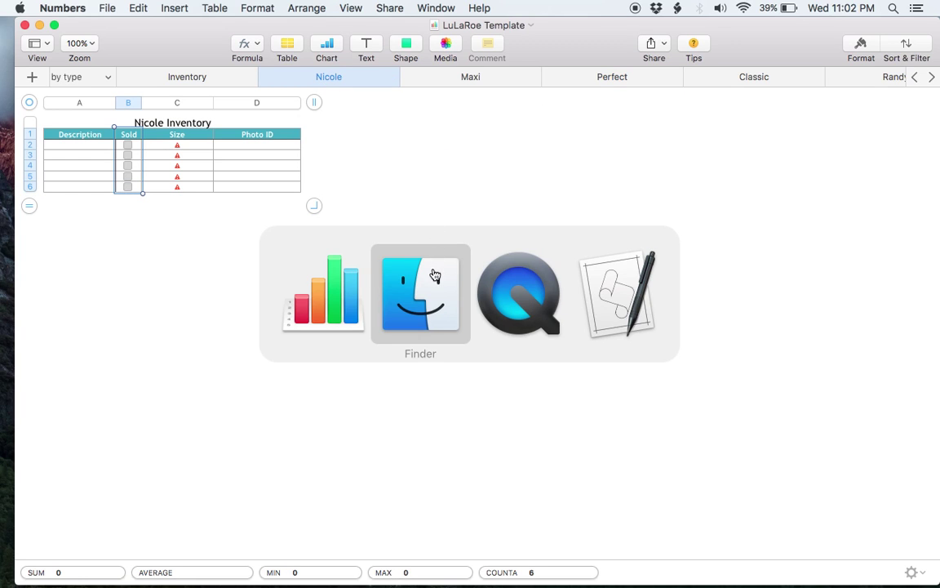
{"action": "key", "text": "super+n"}
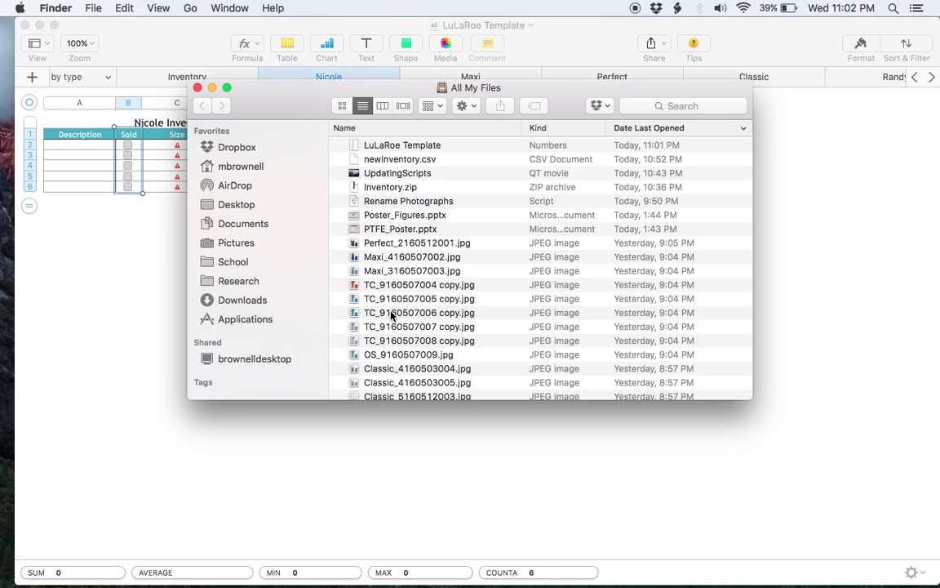
{"action": "left_click", "coordinate": [249, 206]}
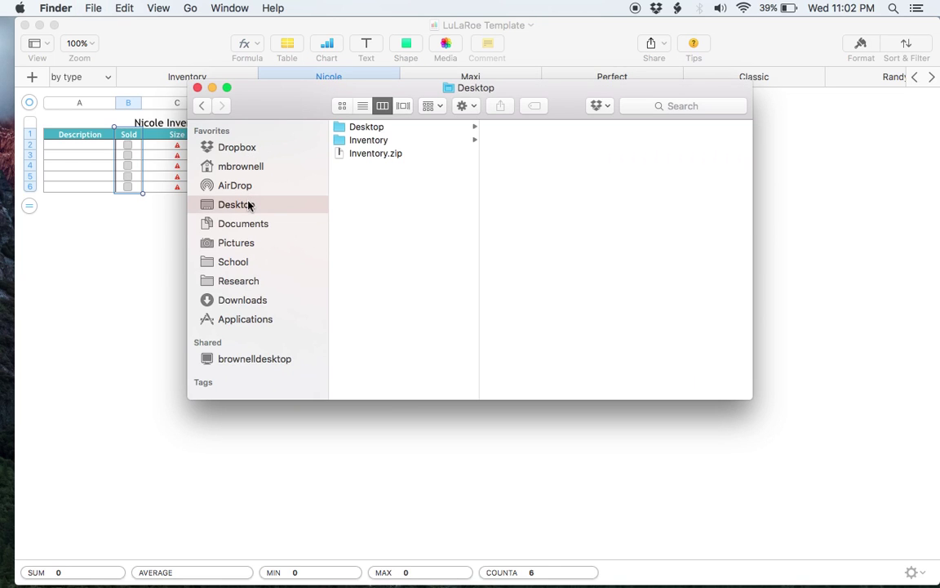
{"action": "left_click", "coordinate": [369, 129]}
{"action": "key", "text": "Right"}
{"action": "key", "text": "Down"}
{"action": "key", "text": "Down"}
{"action": "key", "text": "Down"}
{"action": "key", "text": "Right"}
Examine the contents of the style subfolders in Pictures, from Classic through TC.
{"action": "key", "text": "Down"}
{"action": "key", "text": "Down"}
{"action": "key", "text": "Down"}
{"action": "key", "text": "Down"}
{"action": "key", "text": "Down"}
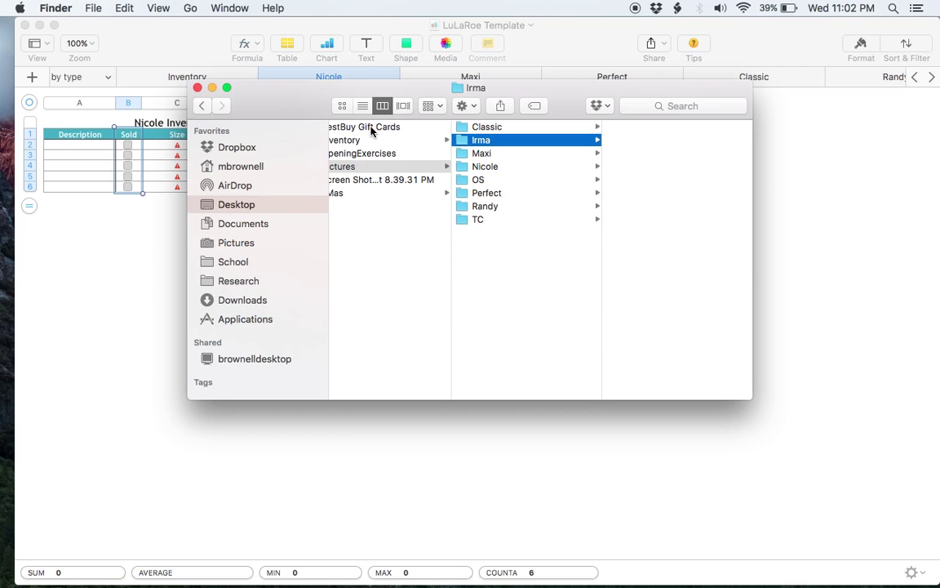
{"action": "key", "text": "Down"}
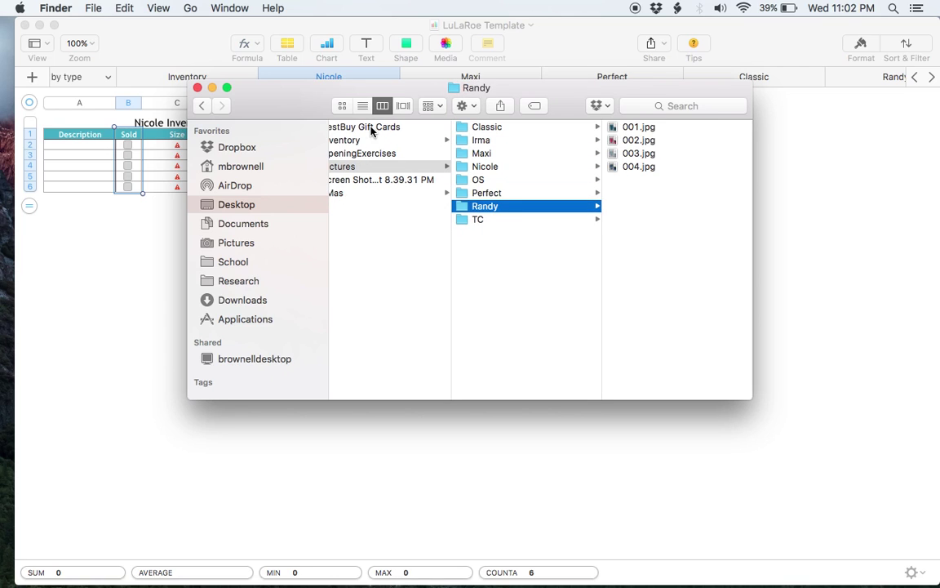
{"action": "key", "text": "Down"}
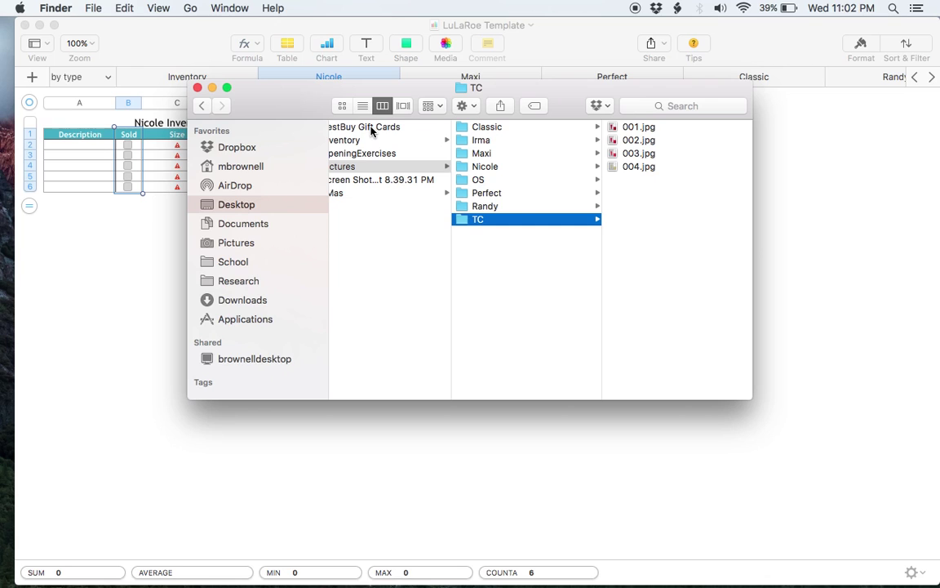
{"action": "key", "text": "Left"}
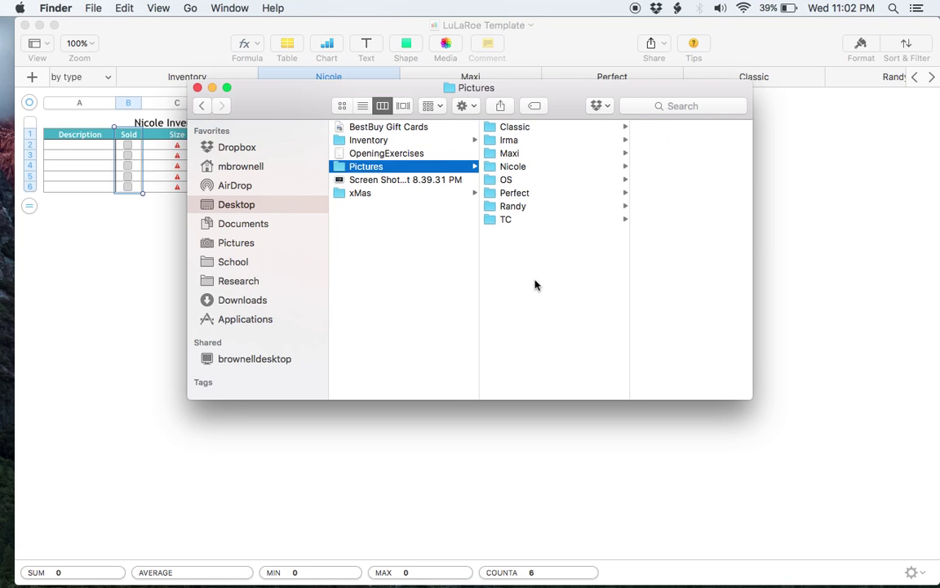
Run the Rename Photographs script and choose the Perfect style with size XXS for the items.
{"action": "left_click_drag", "start_coordinate": [573, 93], "coordinate": [475, 115]}
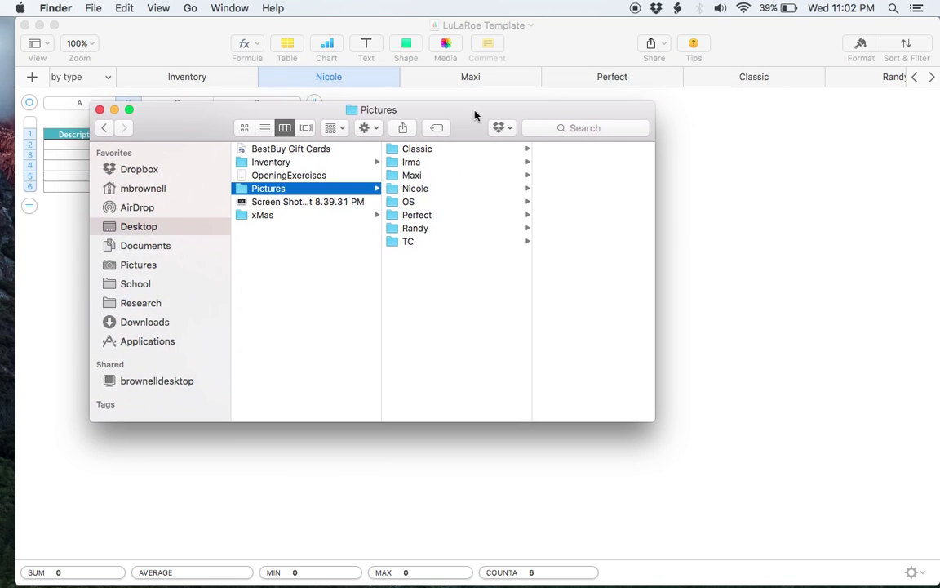
{"action": "left_click", "coordinate": [677, 8]}
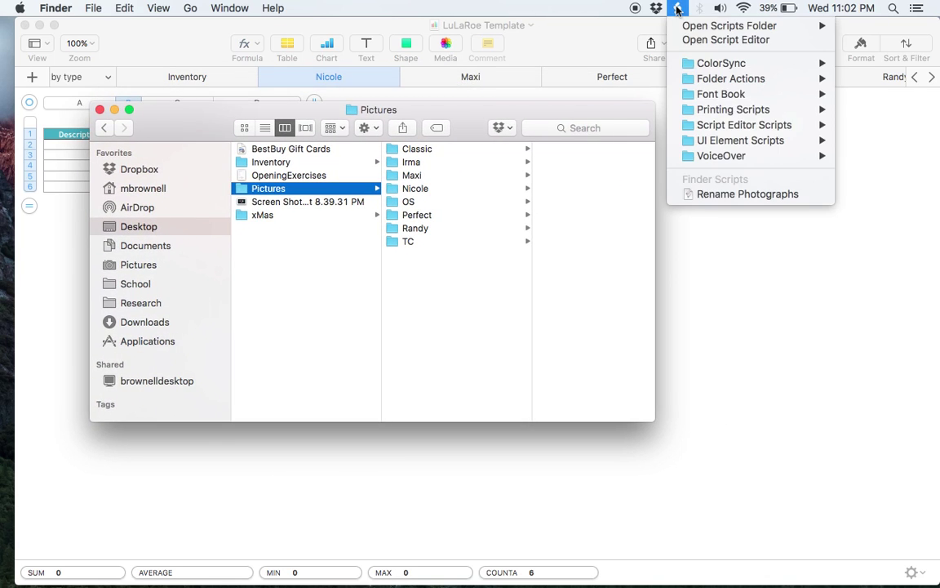
{"action": "left_click", "coordinate": [732, 194]}
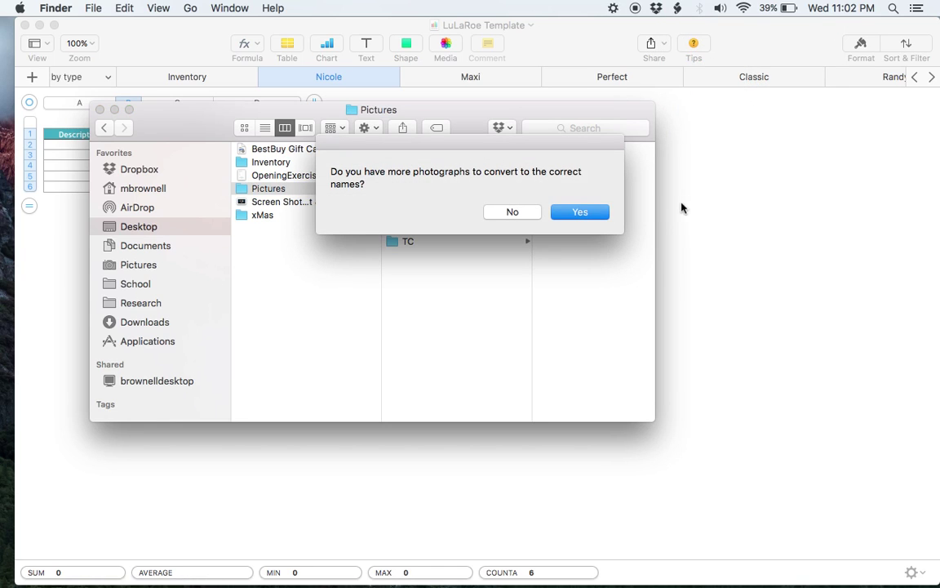
{"action": "left_click", "coordinate": [576, 212]}
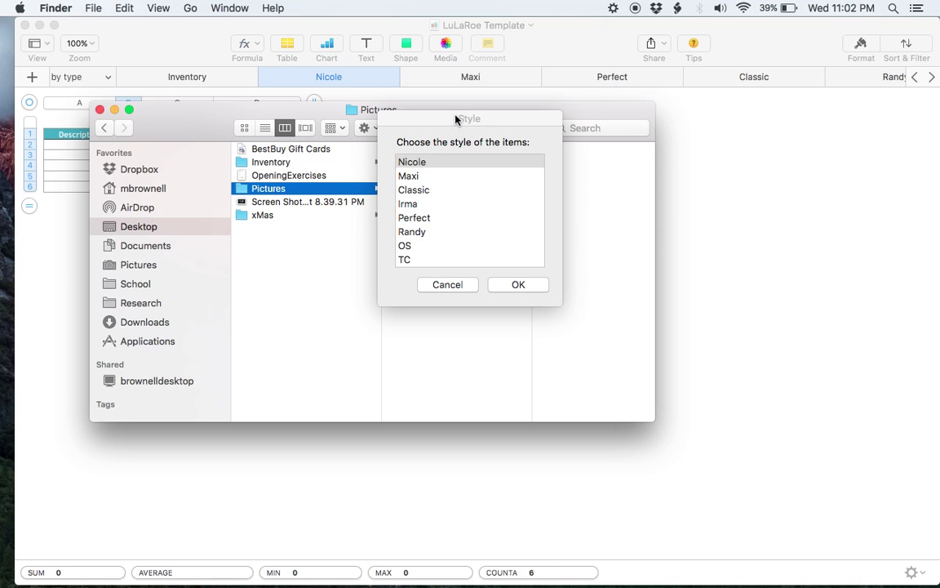
{"action": "left_click_drag", "start_coordinate": [456, 119], "coordinate": [225, 213]}
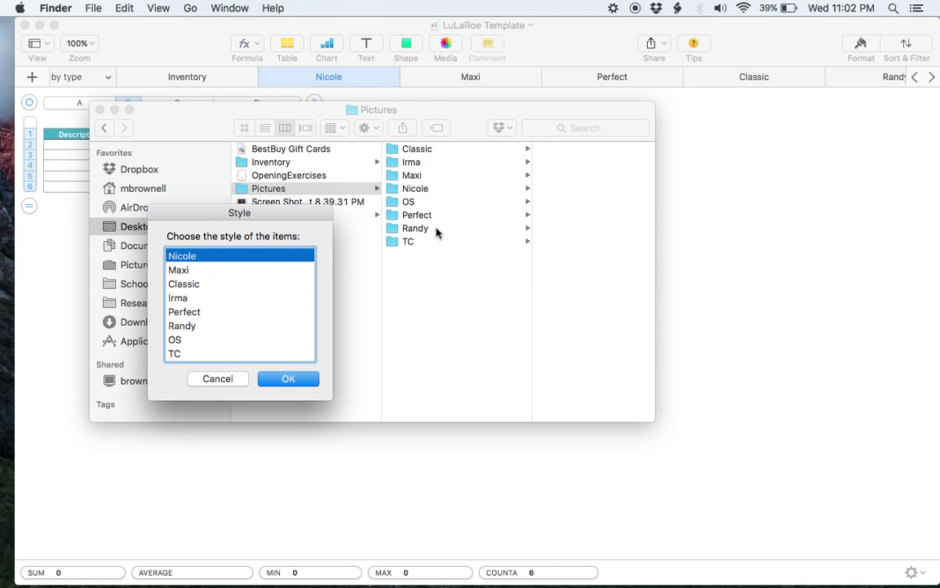
{"action": "left_click", "coordinate": [193, 315]}
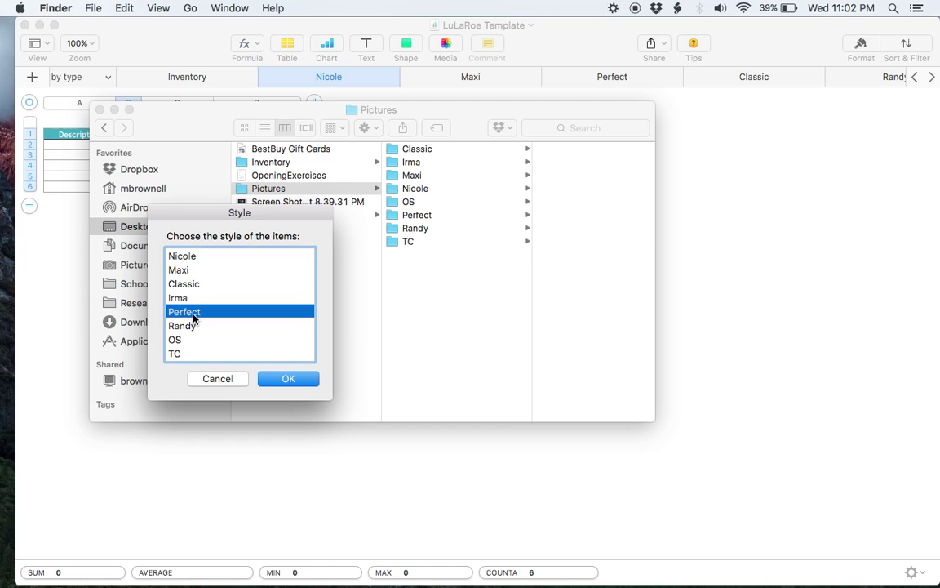
{"action": "key", "text": "Return"}
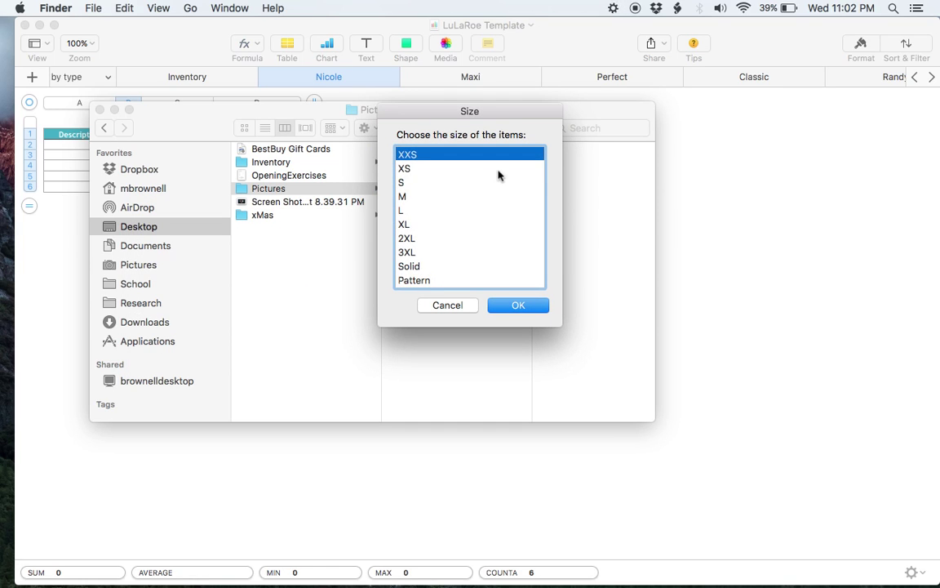
{"action": "key", "text": "Return"}
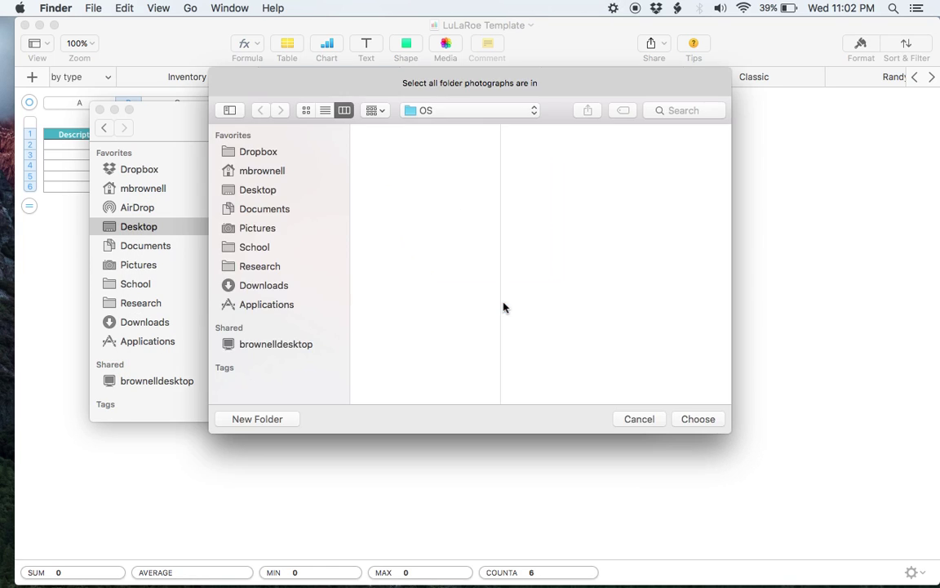
Choose the Perfect folder inside Pictures as the source and rename 001.jpg, 002.jpg and 003.jpg.
{"action": "left_click", "coordinate": [524, 114]}
{"action": "left_click", "coordinate": [512, 127]}
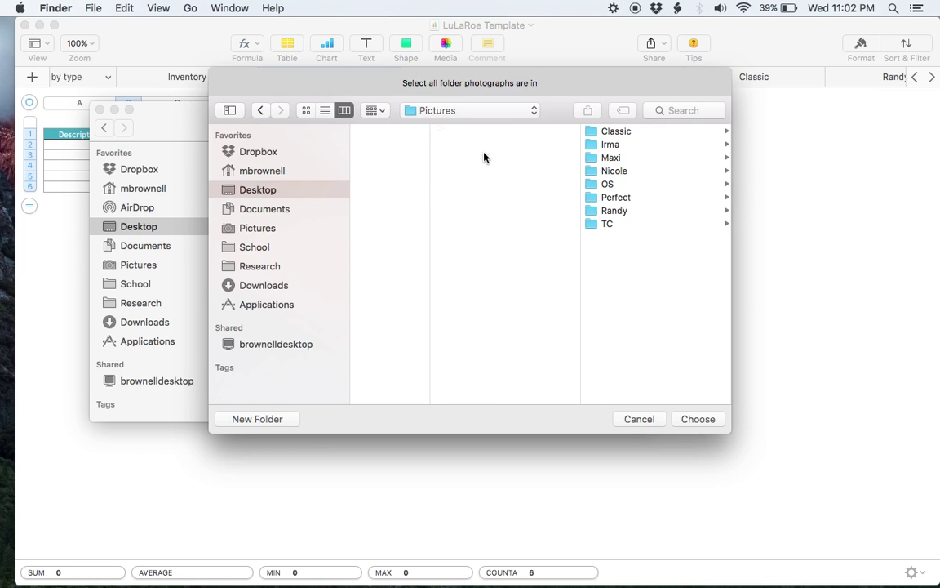
{"action": "left_click", "coordinate": [624, 197]}
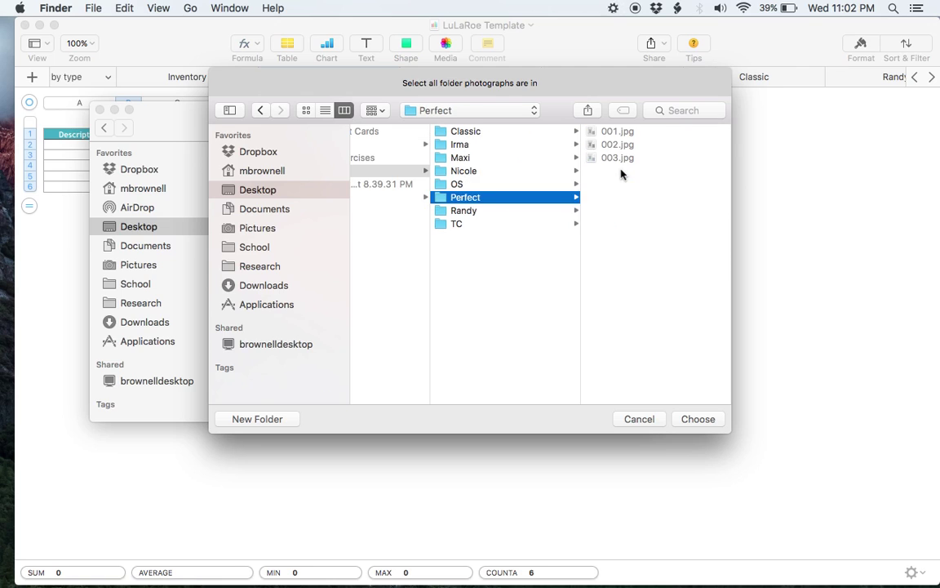
{"action": "key", "text": "Return"}
{"action": "key", "text": "super+a"}
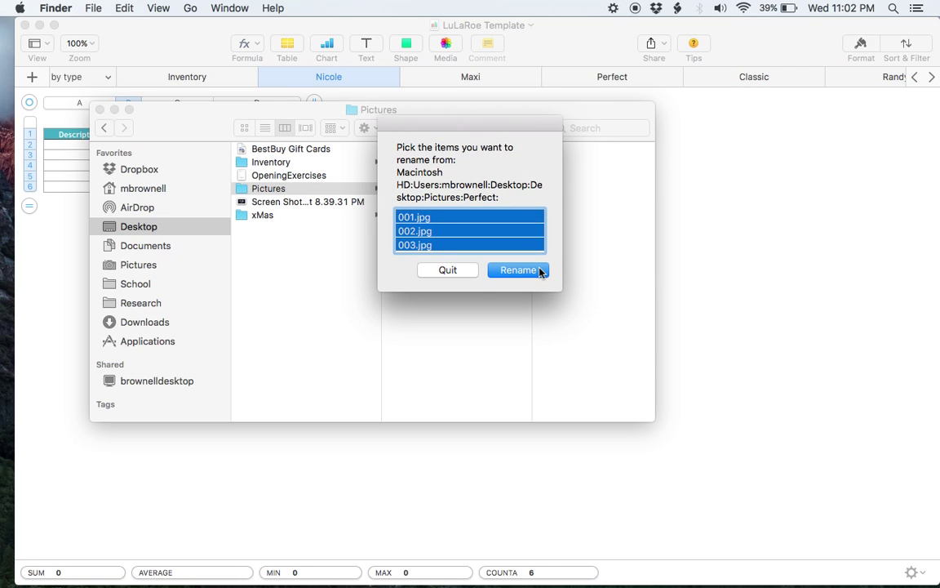
{"action": "left_click", "coordinate": [504, 271]}
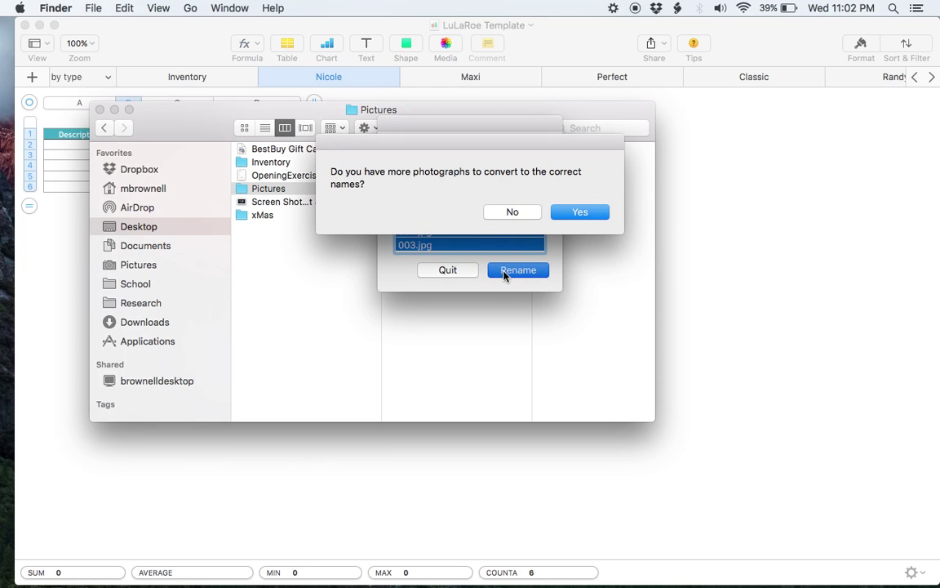
Continue with another batch of photographs, choosing the Randy style and accepting the default size.
{"action": "left_click", "coordinate": [580, 213]}
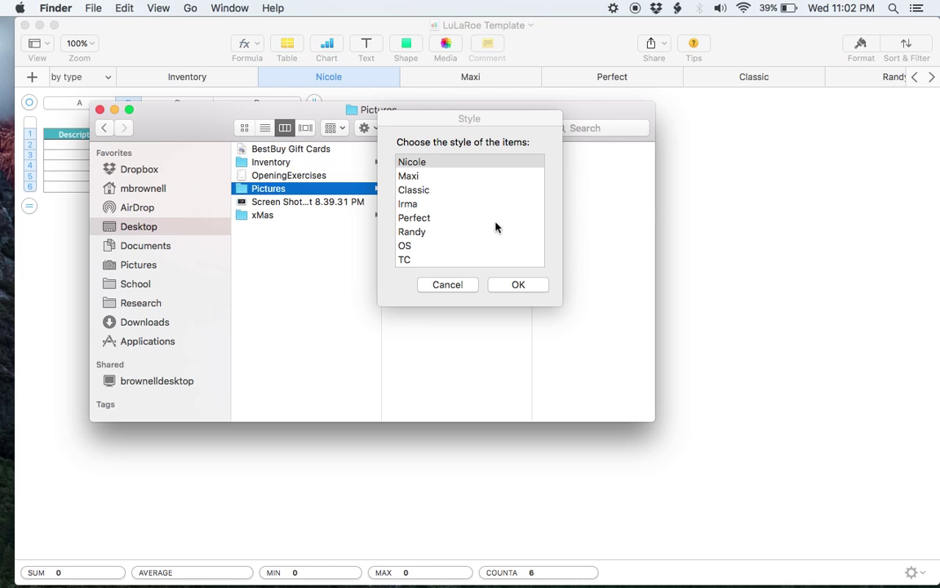
{"action": "left_click_drag", "start_coordinate": [514, 119], "coordinate": [337, 200]}
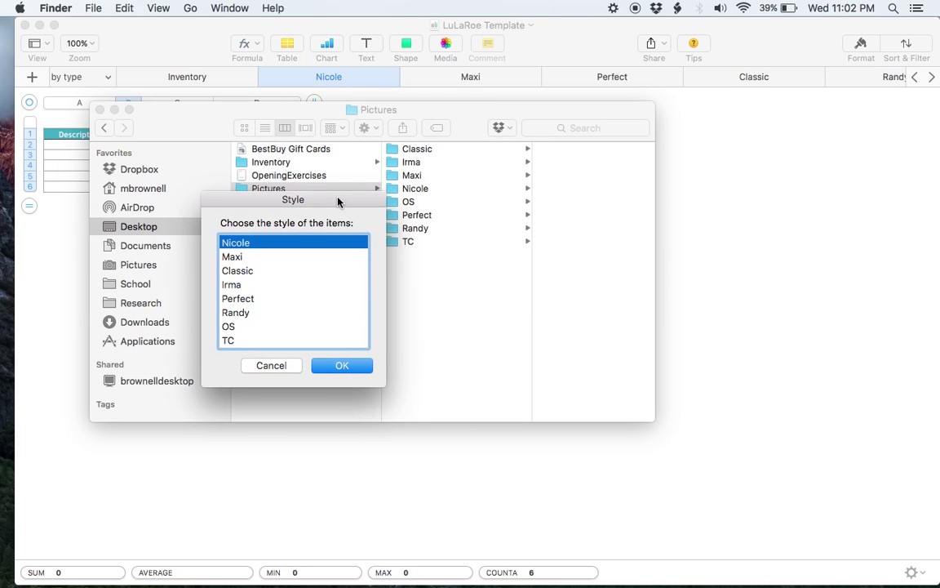
{"action": "left_click", "coordinate": [287, 313]}
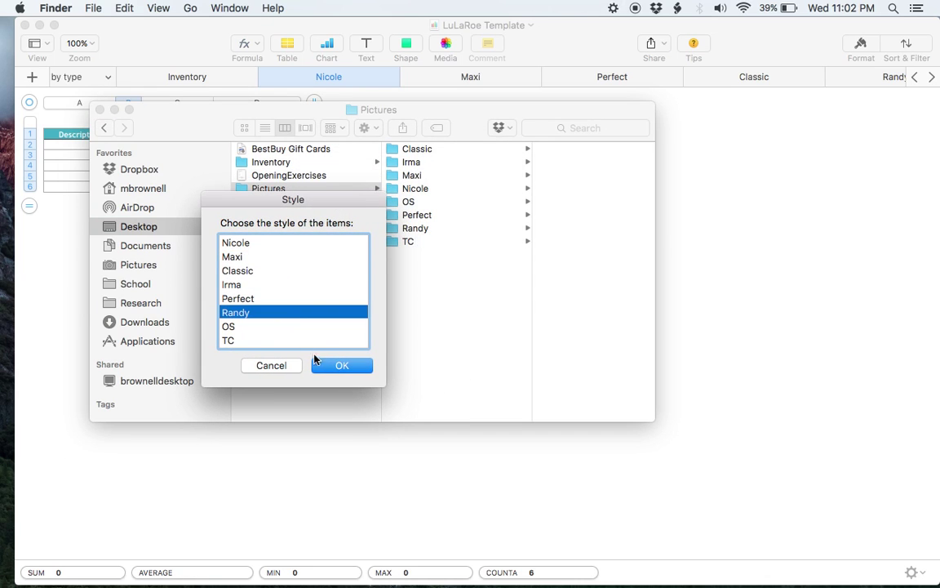
{"action": "left_click", "coordinate": [328, 366]}
{"action": "left_click", "coordinate": [520, 304]}
Choose the Randy folder inside Pictures as the source and rename 001.jpg through 004.jpg.
{"action": "left_click", "coordinate": [457, 112]}
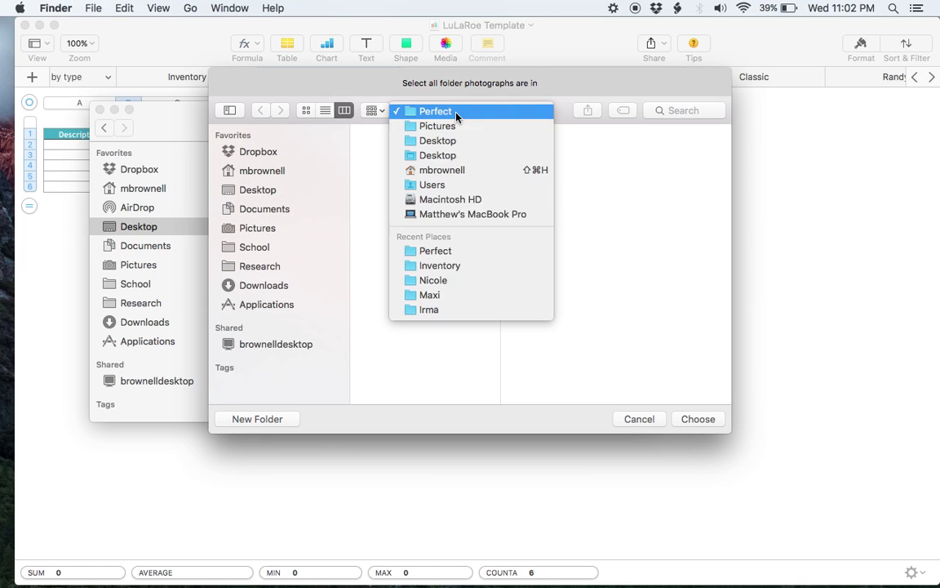
{"action": "left_click", "coordinate": [457, 128]}
{"action": "left_click", "coordinate": [586, 210]}
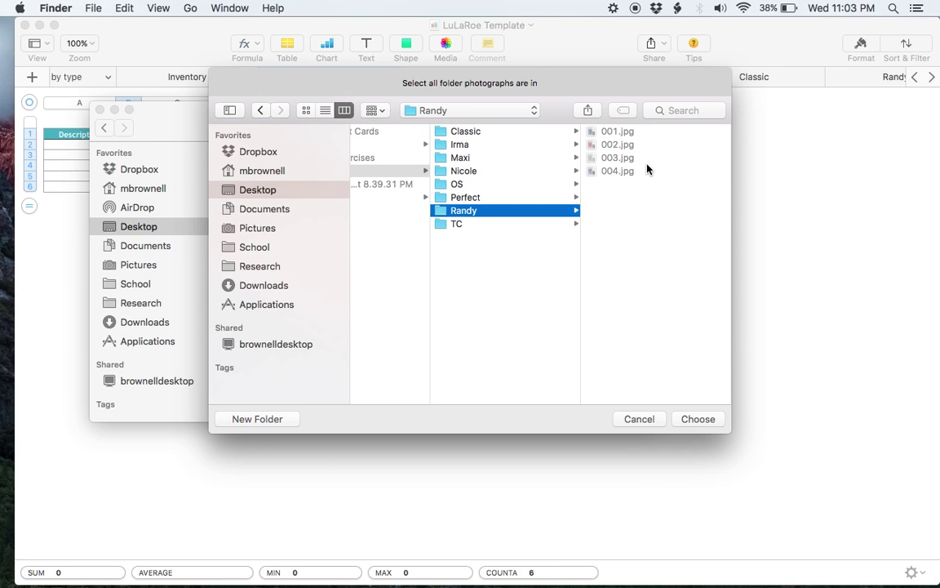
{"action": "key", "text": "Return"}
{"action": "key", "text": "Down"}
{"action": "key", "text": "shift+Down"}
{"action": "key", "text": "shift+Down"}
{"action": "key", "text": "shift+Down"}
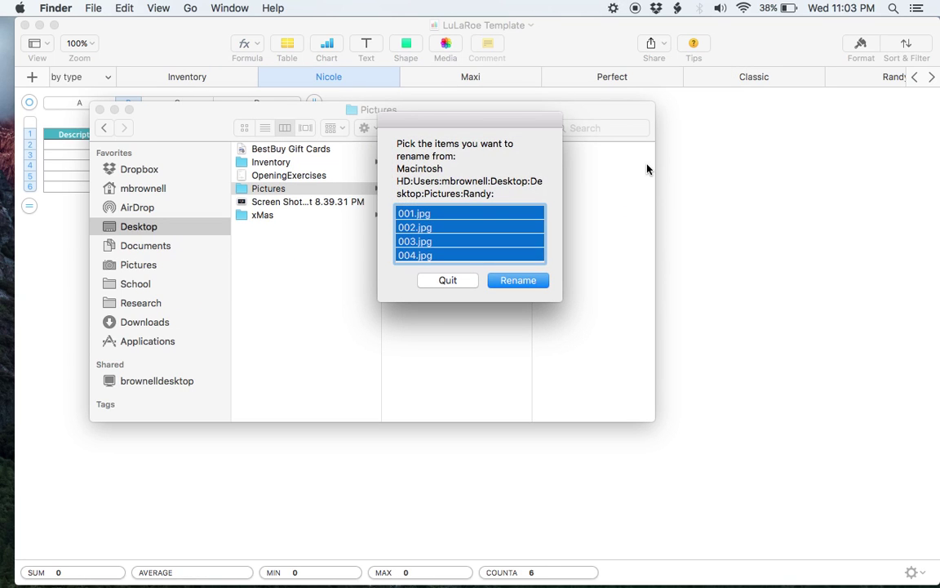
{"action": "key", "text": "Return"}
Continue with another batch of photographs, choosing the TC style and Solid as the size.
{"action": "key", "text": "Return"}
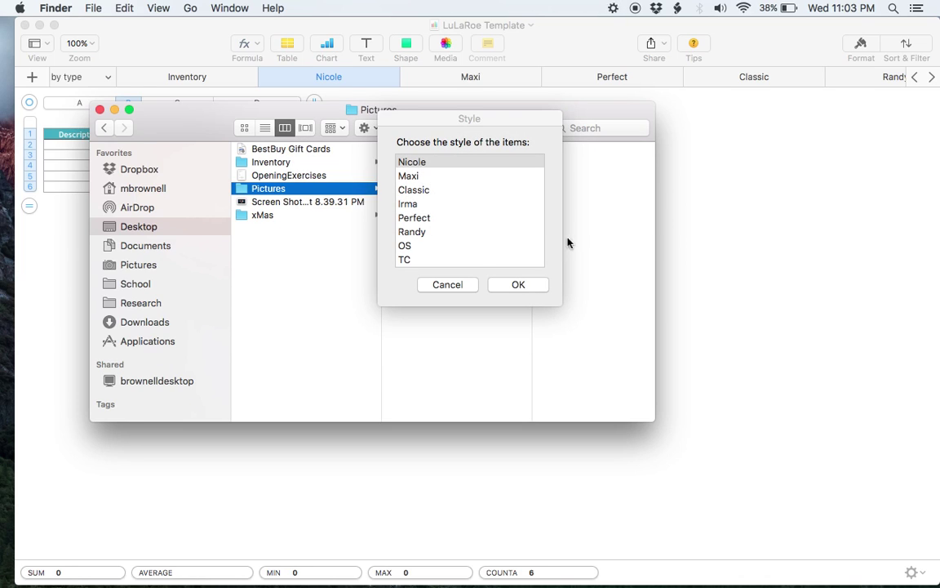
{"action": "left_click", "coordinate": [472, 259]}
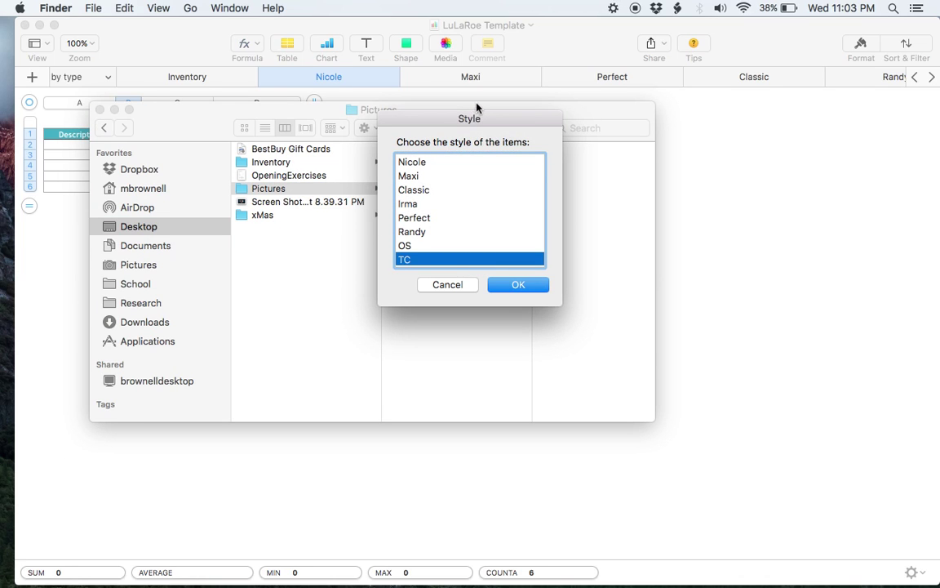
{"action": "left_click_drag", "start_coordinate": [477, 124], "coordinate": [210, 135]}
{"action": "key", "text": "Return"}
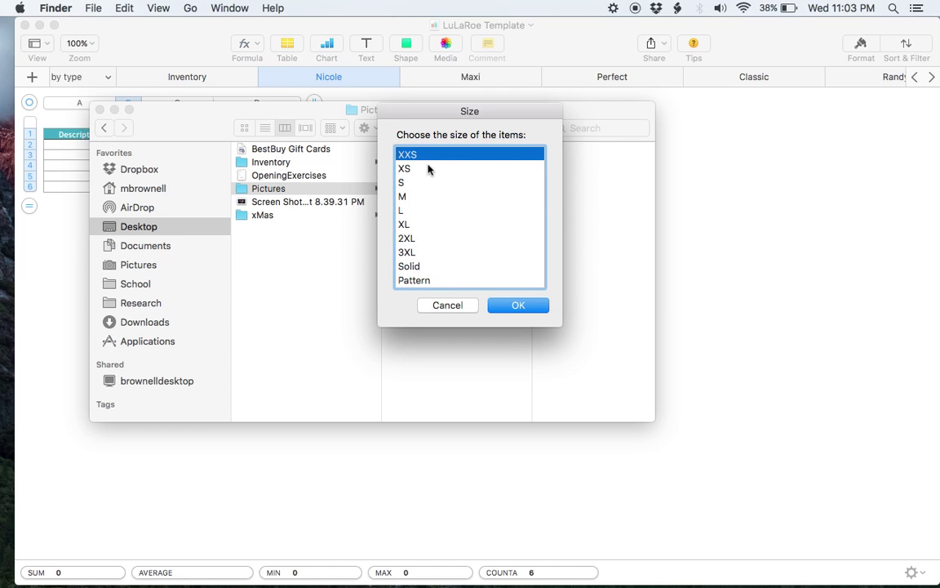
{"action": "left_click", "coordinate": [424, 267]}
{"action": "left_click", "coordinate": [424, 279]}
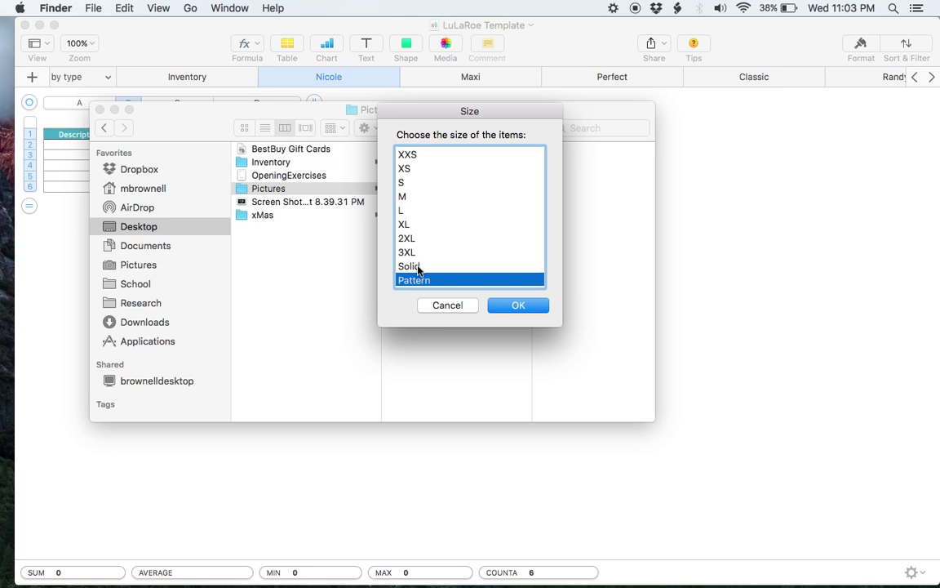
{"action": "left_click", "coordinate": [418, 270]}
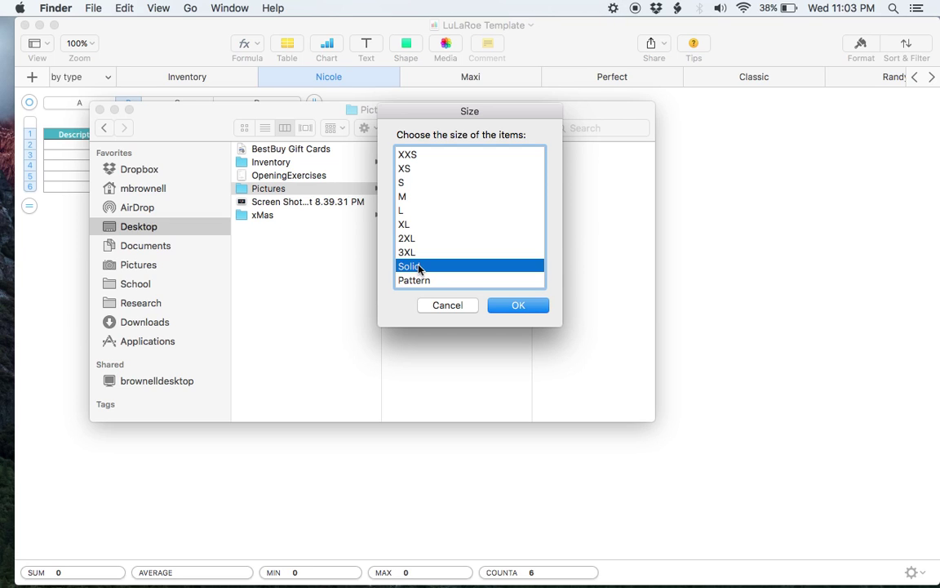
{"action": "key", "text": "Return"}
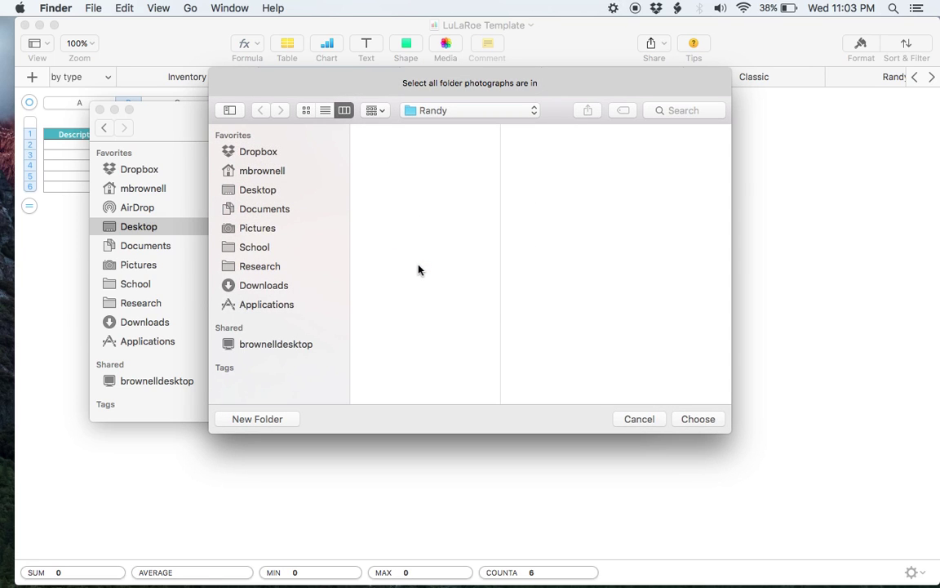
Choose the TC folder inside Pictures as the source, rename 001.jpg through 004.jpg, and decline converting more photographs.
{"action": "left_click", "coordinate": [443, 115]}
{"action": "left_click", "coordinate": [447, 125]}
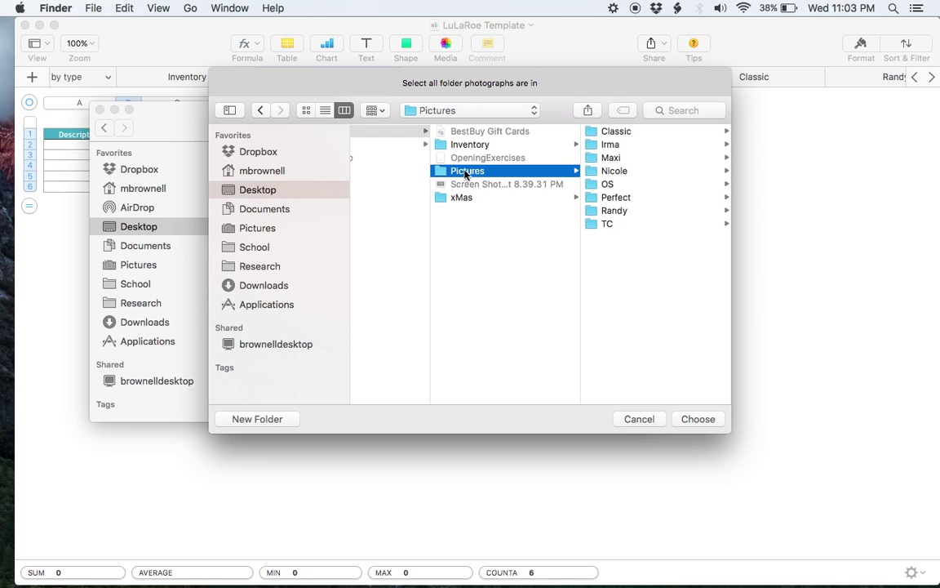
{"action": "left_click", "coordinate": [600, 224]}
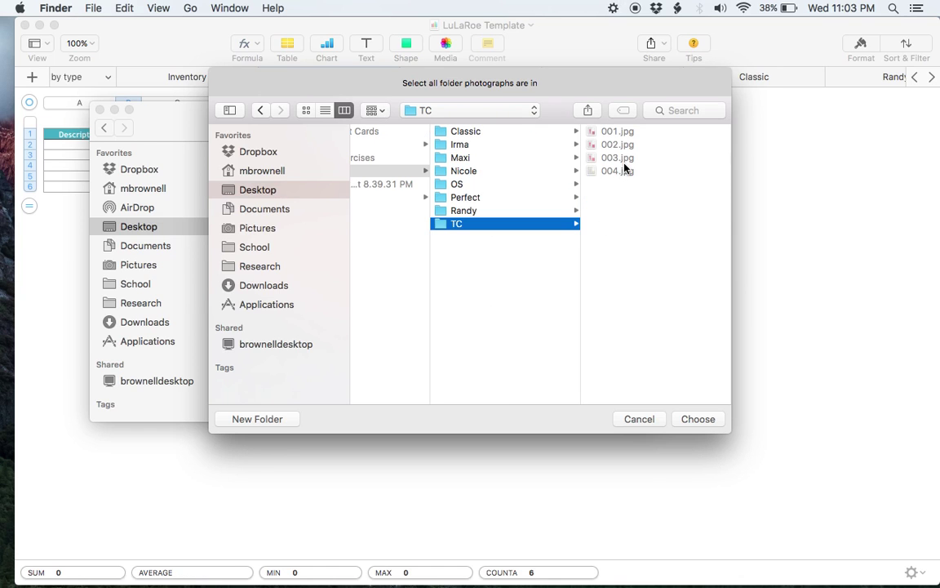
{"action": "key", "text": "Return"}
{"action": "key", "text": "Down"}
{"action": "key", "text": "shift+Down"}
{"action": "key", "text": "shift+Down"}
{"action": "key", "text": "shift+Down"}
{"action": "key", "text": "Return"}
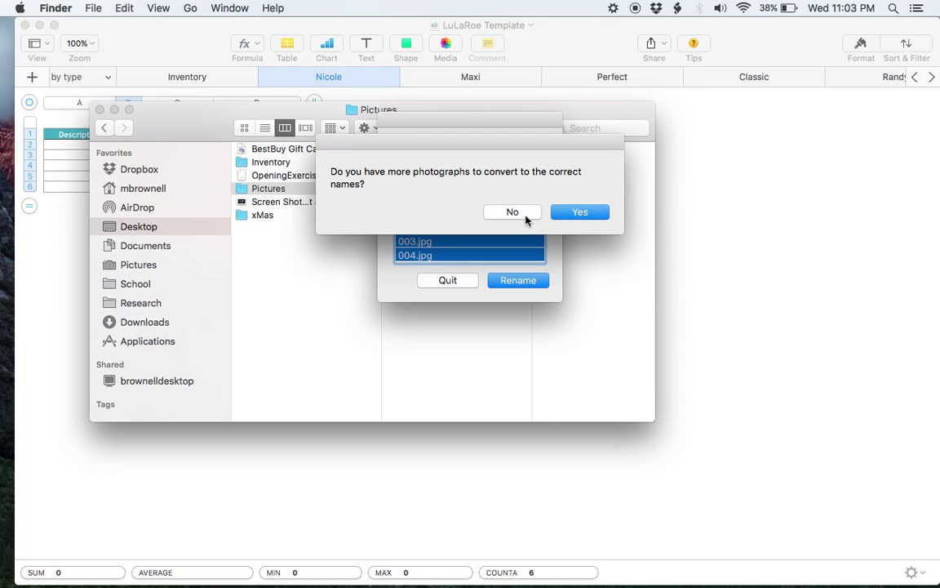
{"action": "left_click", "coordinate": [514, 214]}
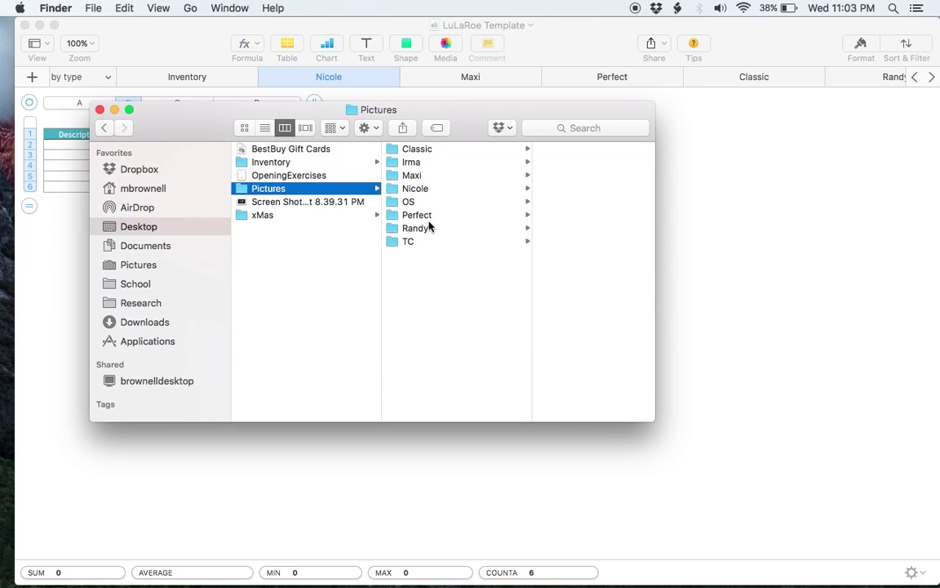
Check the TC, Randy and Perfect source folders inside the desktop Pictures folder for remaining photographs.
{"action": "left_click", "coordinate": [414, 242]}
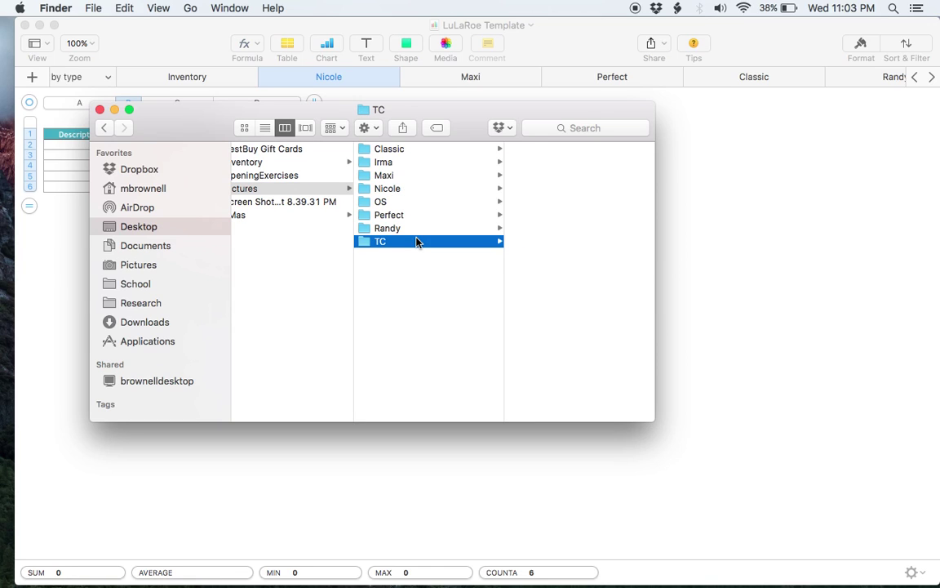
{"action": "key", "text": "Up"}
{"action": "key", "text": "Up"}
{"action": "key", "text": "Down"}
{"action": "key", "text": "Down"}
{"action": "key", "text": "Up"}
{"action": "key", "text": "Up"}
{"action": "scroll", "coordinate": [416, 240], "scroll_direction": "left", "scroll_amount": 5}
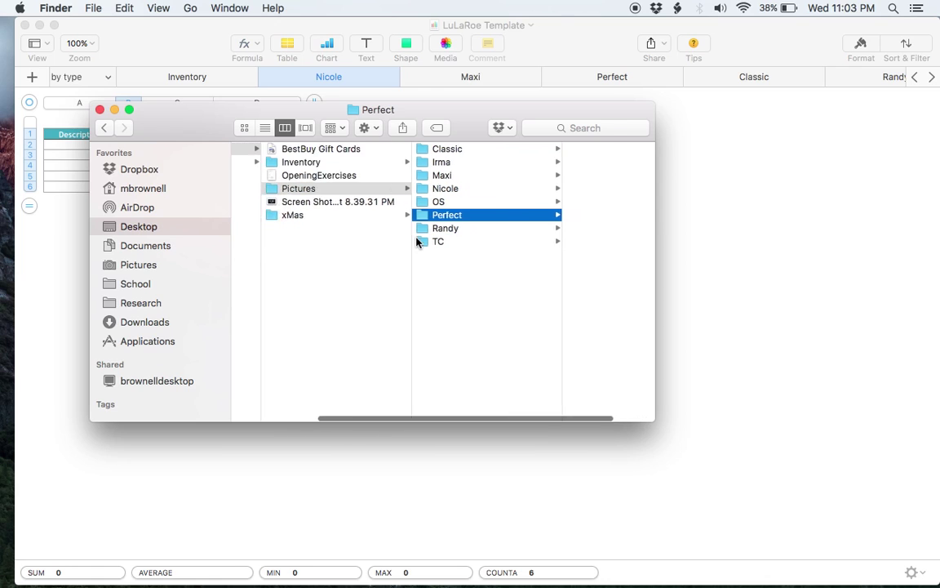
Examine the renamed photographs in the Perfect, Randy and TC folders inside the Inventory folder's Pictures folder.
{"action": "left_click", "coordinate": [188, 230]}
{"action": "left_click", "coordinate": [331, 164]}
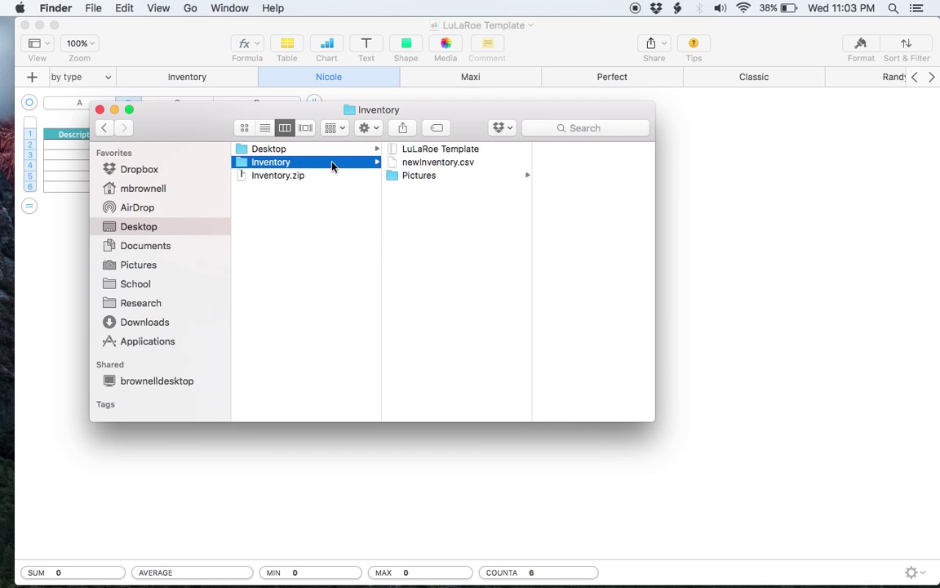
{"action": "left_click", "coordinate": [412, 175]}
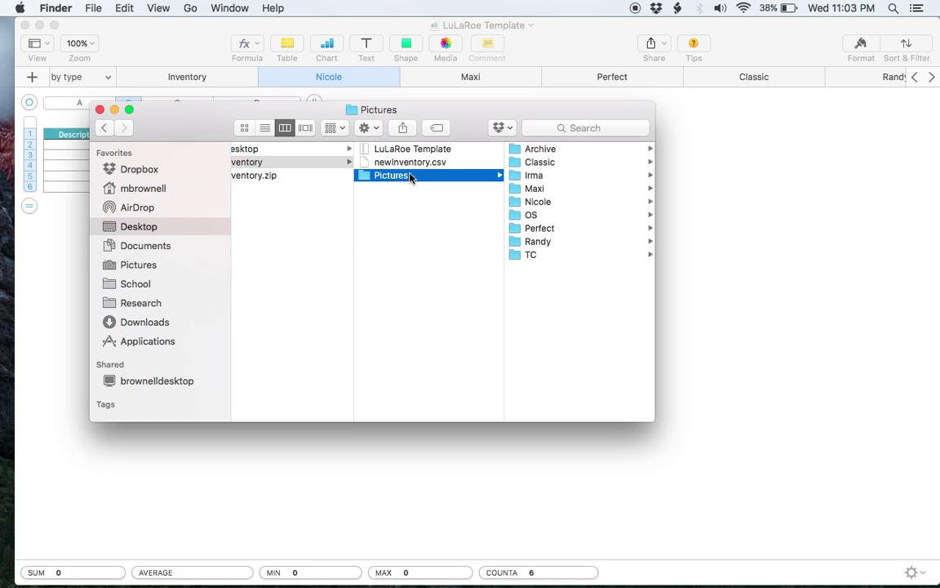
{"action": "left_click", "coordinate": [539, 228]}
{"action": "key", "text": "Down"}
{"action": "key", "text": "Down"}
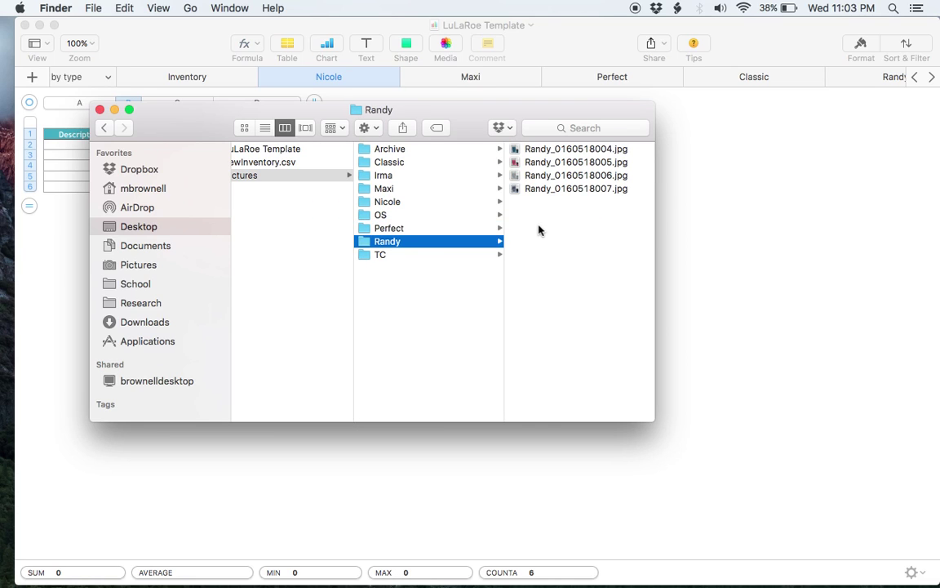
{"action": "key", "text": "Up"}
{"action": "key", "text": "Up"}
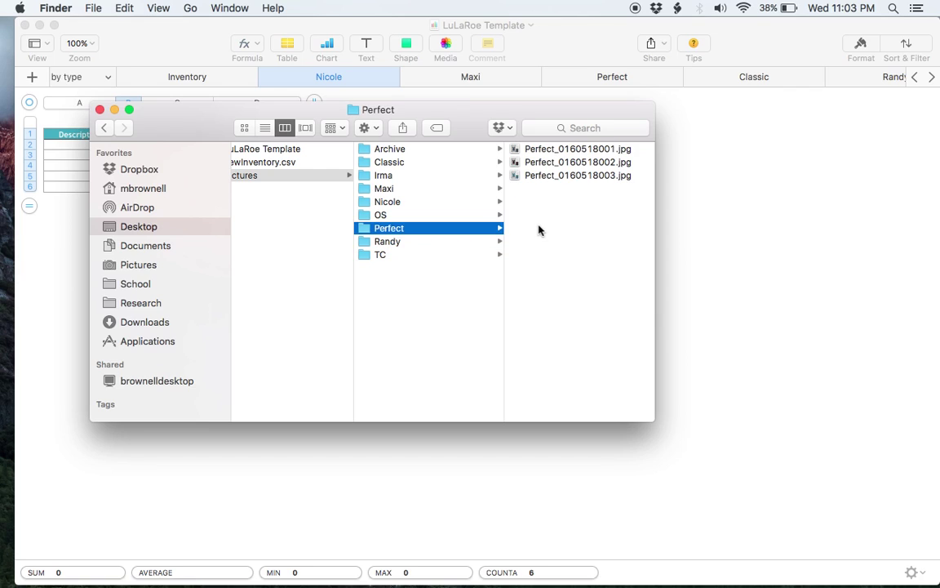
{"action": "key", "text": "Down"}
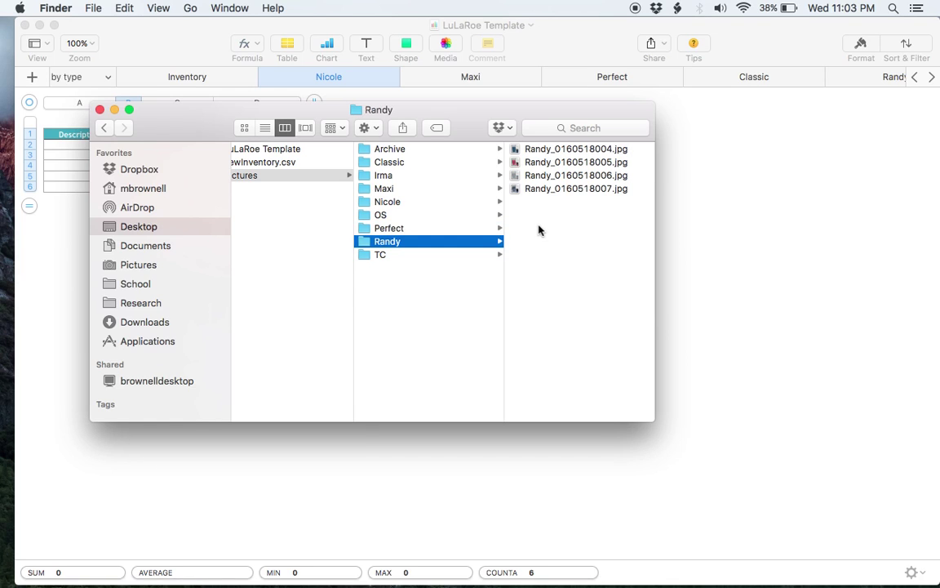
{"action": "key", "text": "Down"}
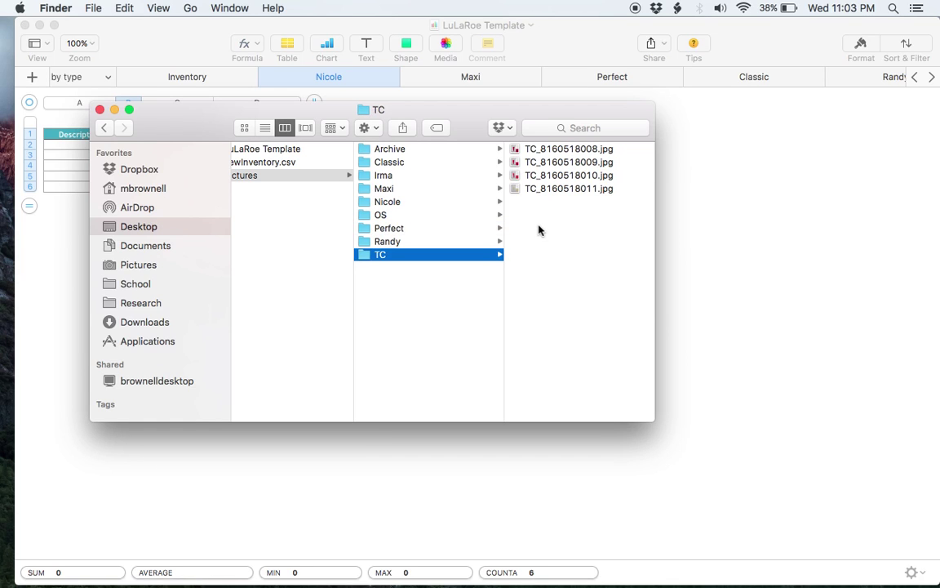
Preview the photograph Perfect_0160518001.jpg in the Perfect folder and close the preview.
{"action": "key", "text": "Up"}
{"action": "key", "text": "Up"}
{"action": "key", "text": "Right"}
{"action": "key", "text": "space"}
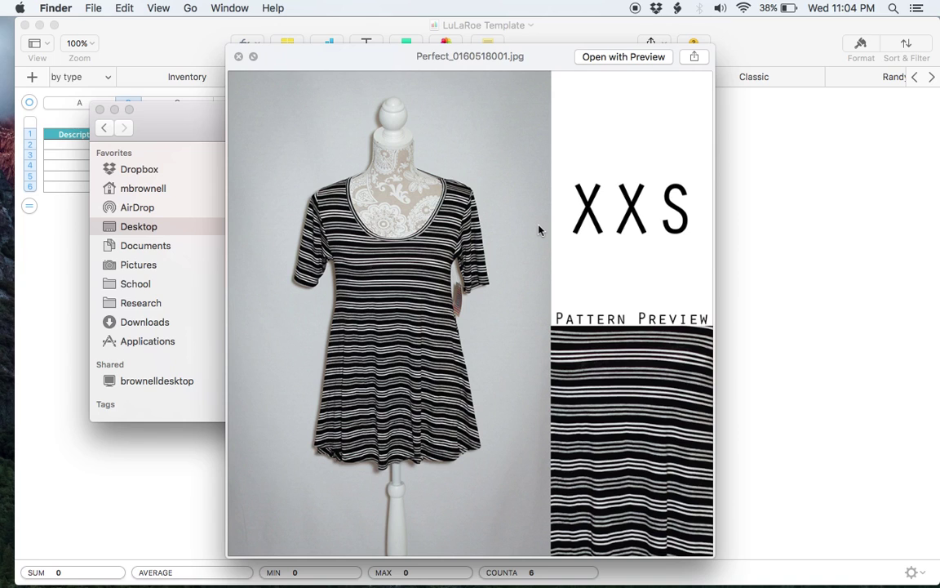
{"action": "key", "text": "space"}
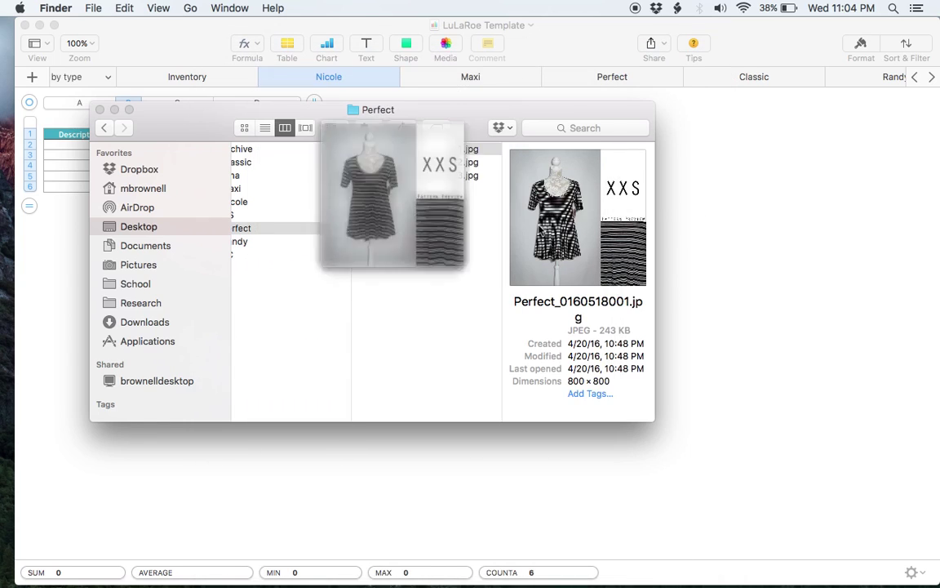
Move the Finder window below the inventory table and open newInventory.csv from the Inventory folder in Numbers.
{"action": "scroll", "coordinate": [431, 231], "scroll_direction": "left", "scroll_amount": 2}
{"action": "scroll", "coordinate": [431, 231], "scroll_direction": "left", "scroll_amount": 5}
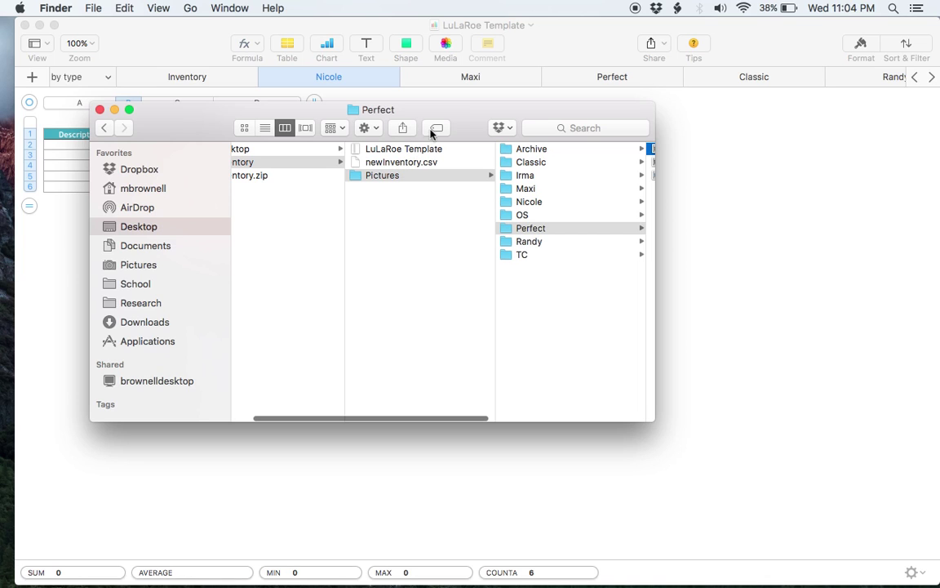
{"action": "left_click_drag", "start_coordinate": [481, 120], "coordinate": [465, 213]}
{"action": "left_click", "coordinate": [387, 255]}
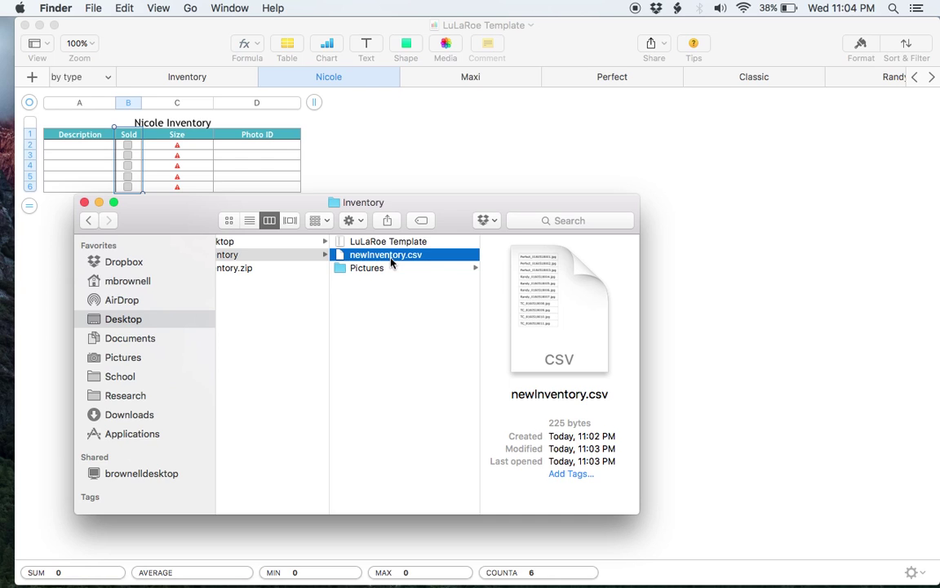
{"action": "double_click", "coordinate": [390, 257]}
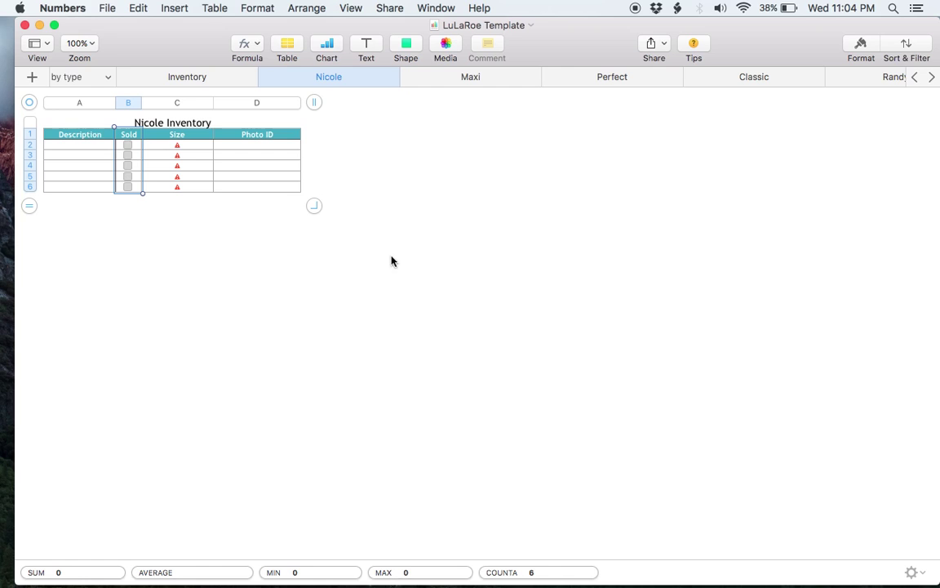
Copy the three Perfect file names from newInventory into the Photo ID column of the LuLaRoe Template's Perfect sheet, starting at row 2.
{"action": "left_click", "coordinate": [108, 151]}
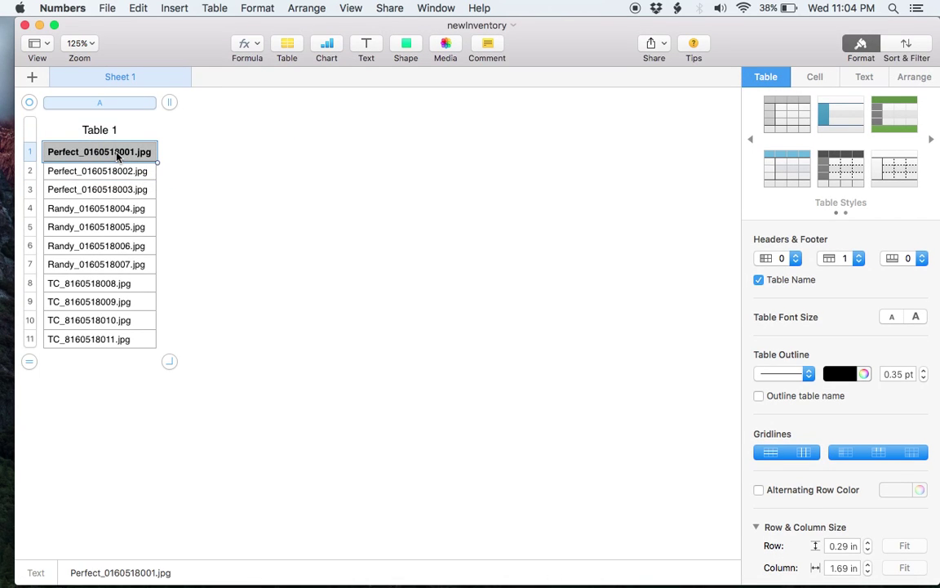
{"action": "left_click", "coordinate": [104, 196], "text": "shift"}
{"action": "key", "text": "super+c"}
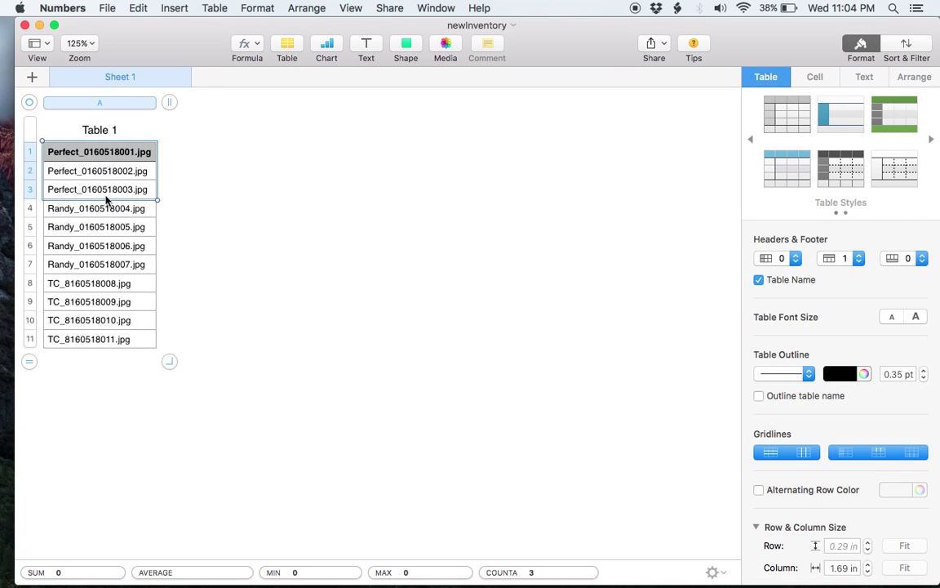
{"action": "key", "text": "super+grave"}
{"action": "left_click", "coordinate": [559, 78]}
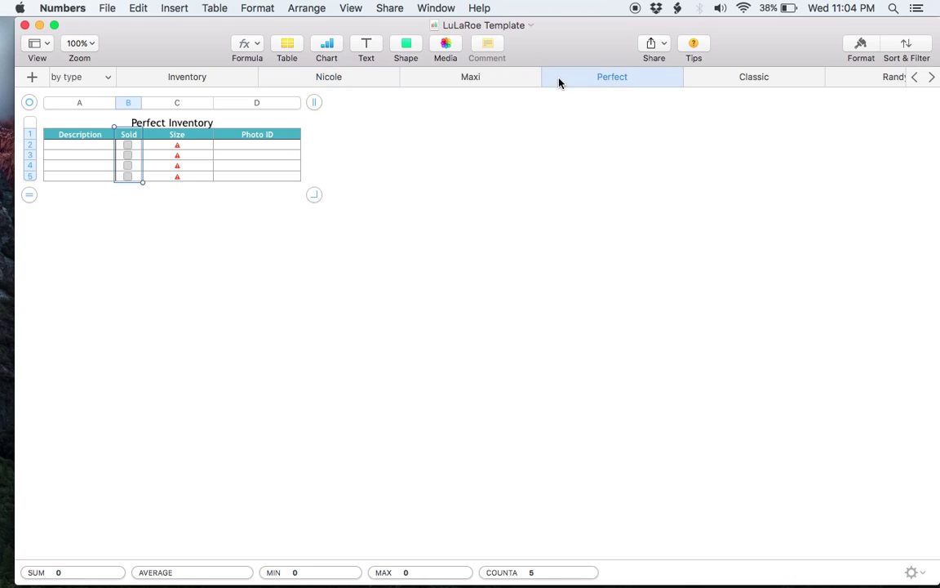
{"action": "left_click", "coordinate": [267, 147]}
{"action": "key", "text": "super+v"}
Copy the four Randy file names from newInventory into the Photo ID column of the template's Randy sheet, starting at row 2.
{"action": "key", "text": "super+grave"}
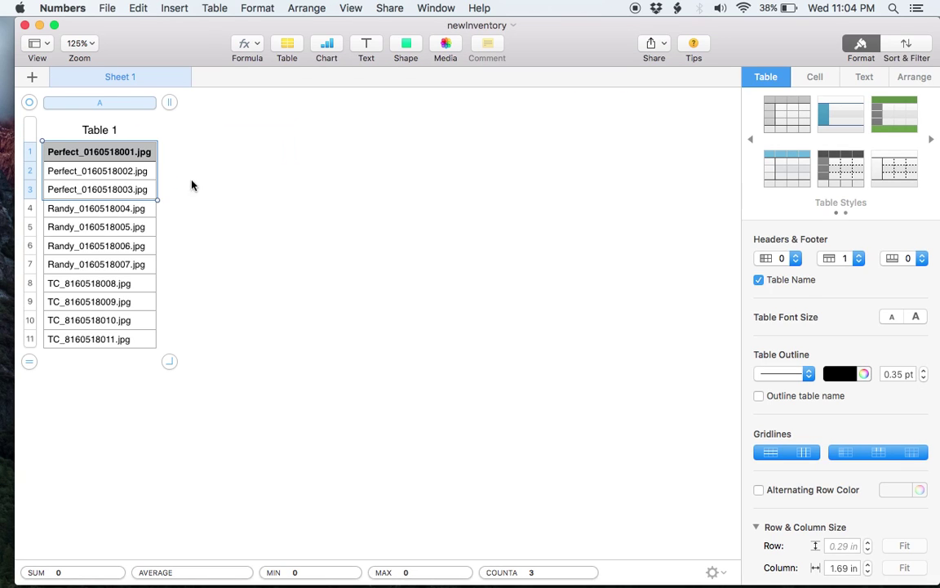
{"action": "left_click", "coordinate": [123, 208]}
{"action": "left_click", "coordinate": [108, 267], "text": "shift"}
{"action": "key", "text": "super+c"}
{"action": "key", "text": "super+grave"}
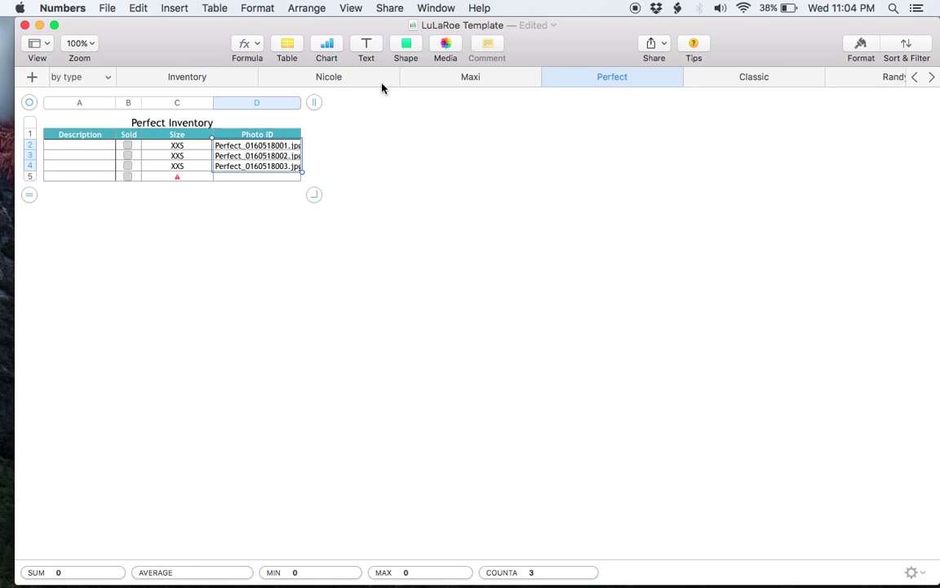
{"action": "scroll", "coordinate": [676, 81], "scroll_direction": "right", "scroll_amount": 3}
{"action": "left_click", "coordinate": [695, 81]}
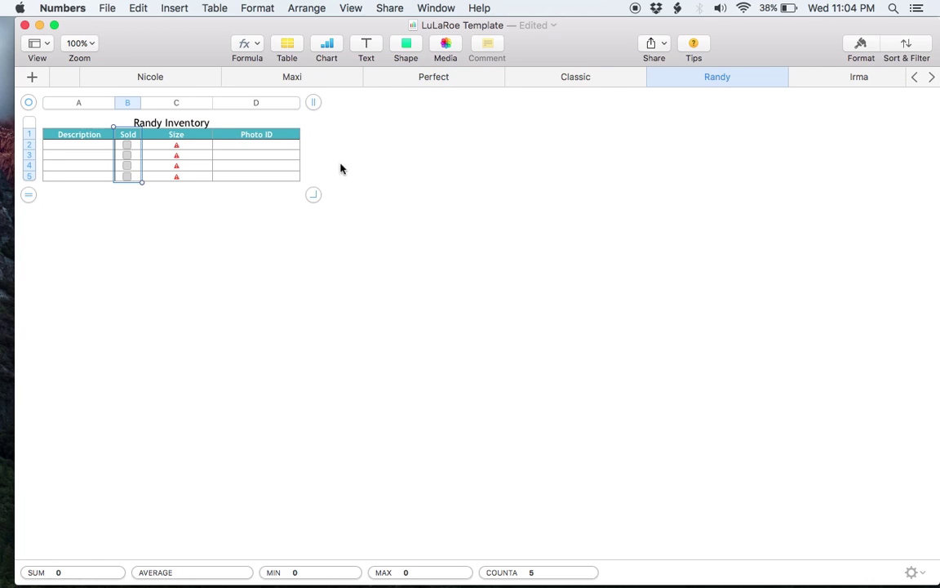
{"action": "left_click", "coordinate": [289, 145]}
{"action": "key", "text": "super+v"}
Copy the four TC file names from newInventory into the Photo ID column of the template's TC sheet, starting at row 2.
{"action": "key", "text": "super+grave"}
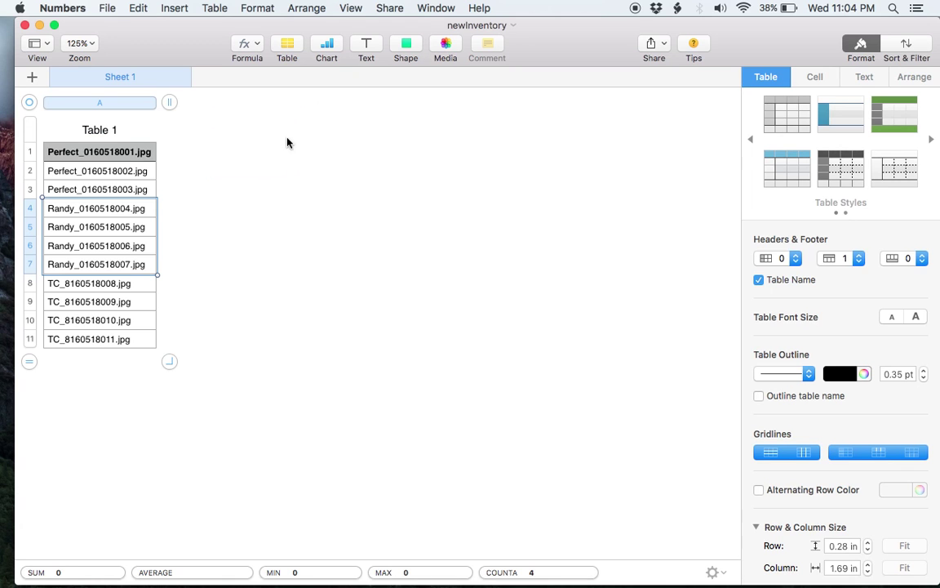
{"action": "left_click", "coordinate": [116, 285]}
{"action": "key", "text": "shift+Down"}
{"action": "key", "text": "shift+Down"}
{"action": "key", "text": "shift+Down"}
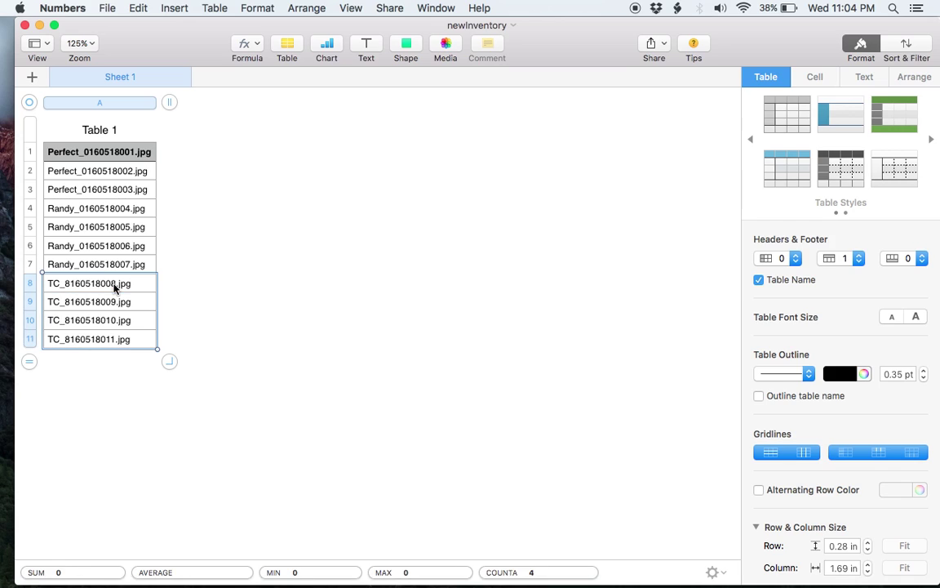
{"action": "key", "text": "super+grave"}
{"action": "scroll", "coordinate": [834, 80], "scroll_direction": "right", "scroll_amount": 5}
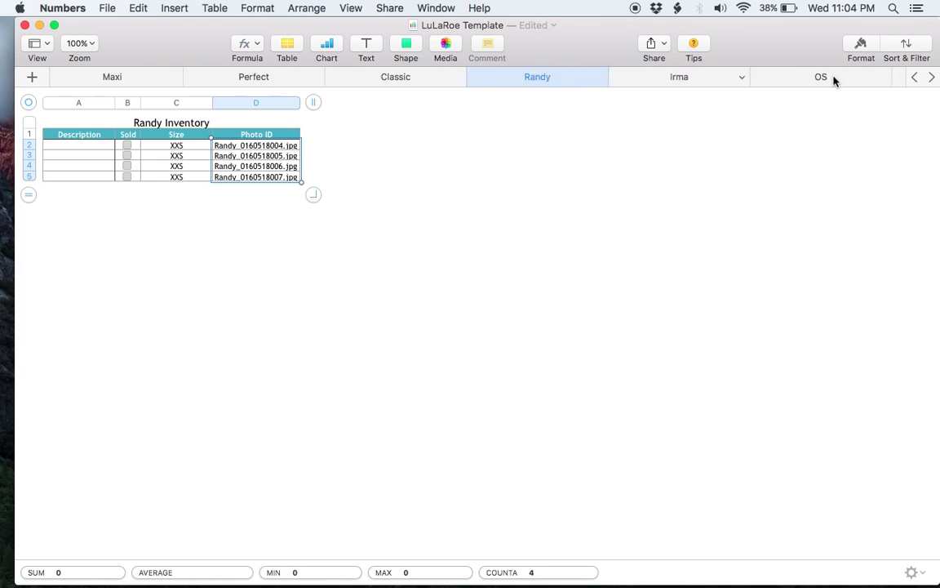
{"action": "left_click", "coordinate": [754, 83]}
{"action": "left_click", "coordinate": [292, 148]}
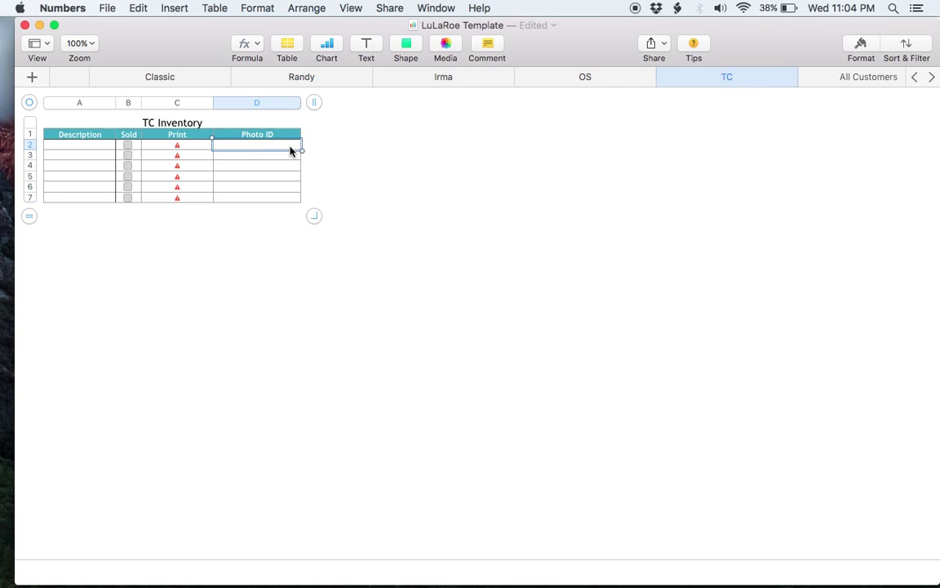
{"action": "key", "text": "super+v"}
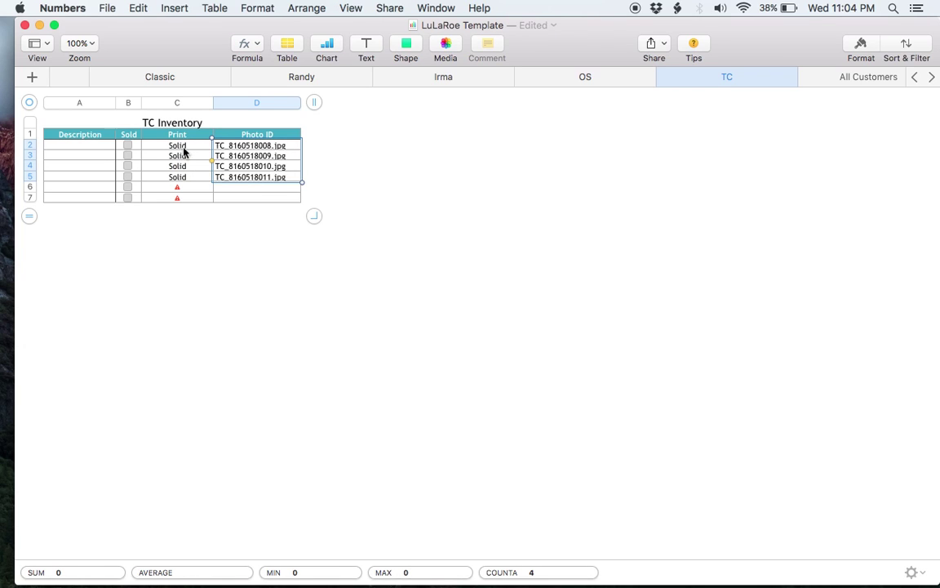
Examine the Print formula in row 2 of the TC sheet and the Photo ID file names on the Randy sheet.
{"action": "left_click", "coordinate": [184, 147]}
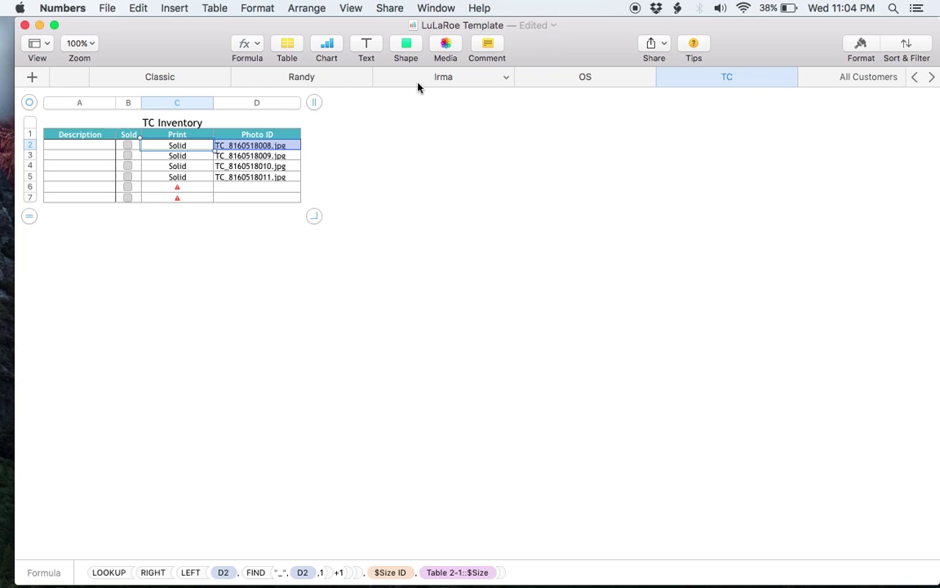
{"action": "left_click", "coordinate": [284, 79]}
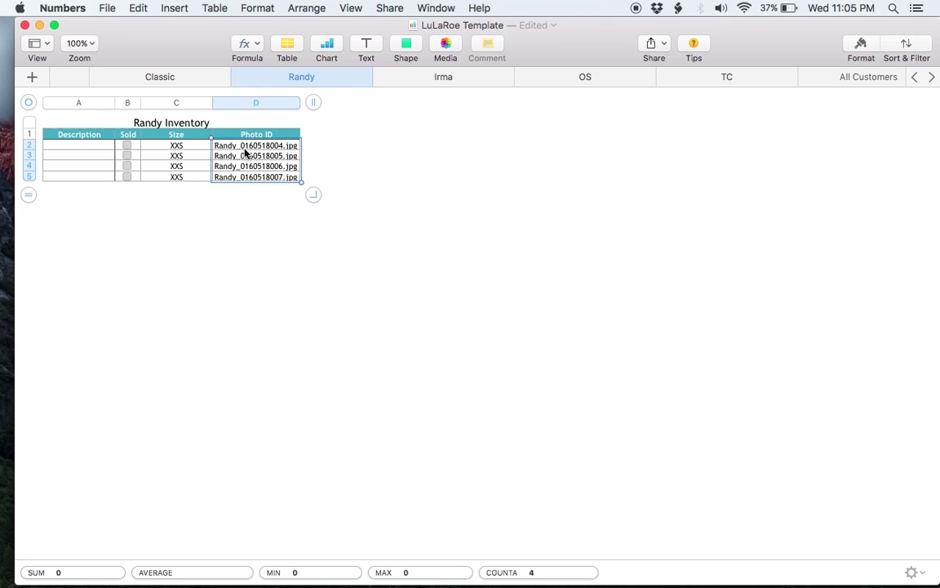
{"action": "scroll", "coordinate": [244, 152], "scroll_direction": "up", "scroll_amount": 10}
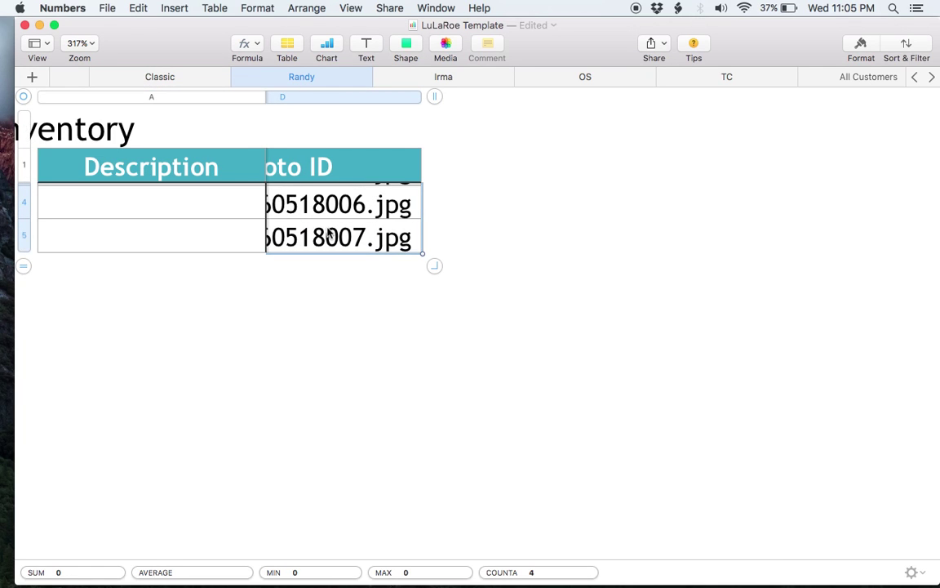
{"action": "scroll", "coordinate": [329, 234], "scroll_direction": "left", "scroll_amount": 5}
{"action": "scroll", "coordinate": [330, 235], "scroll_direction": "up", "scroll_amount": 3}
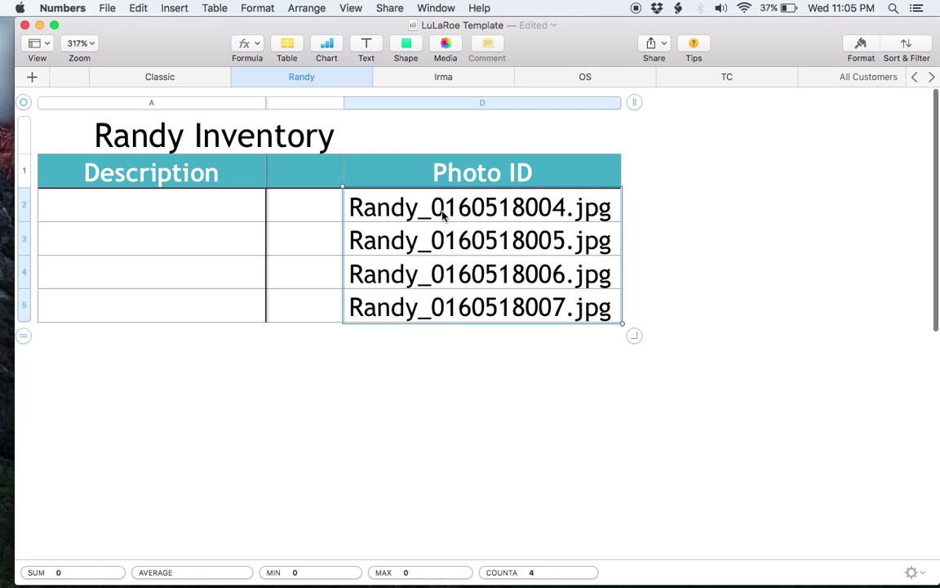
{"action": "scroll", "coordinate": [443, 214], "scroll_direction": "left", "scroll_amount": 3}
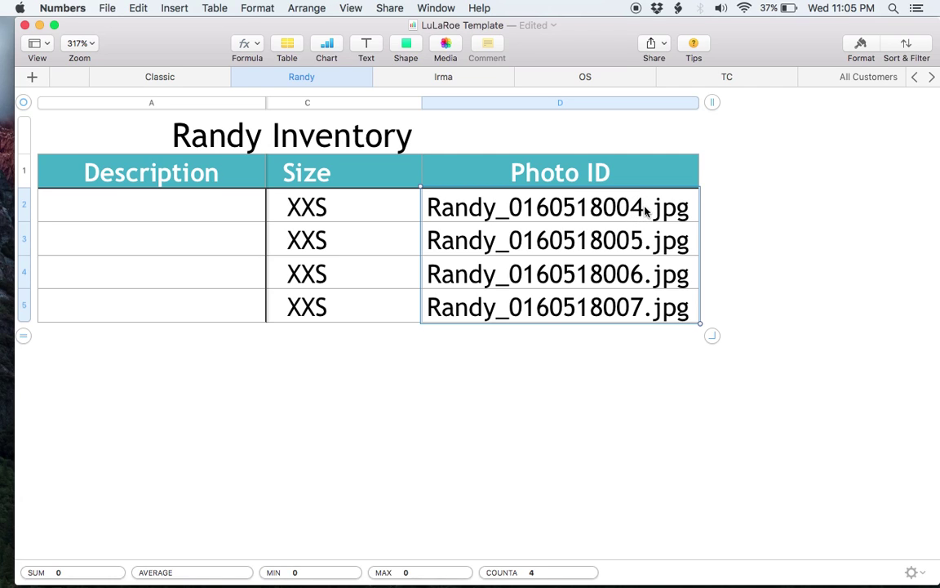
Increase the text size of the selected Photo ID cells on the Randy sheet.
{"action": "key", "text": "super+0"}
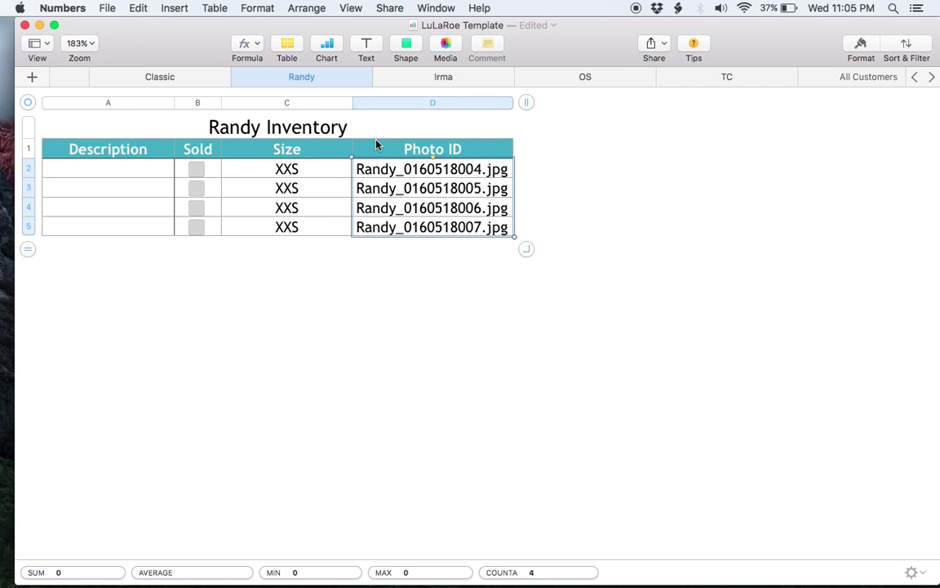
{"action": "key", "text": "super+plus"}
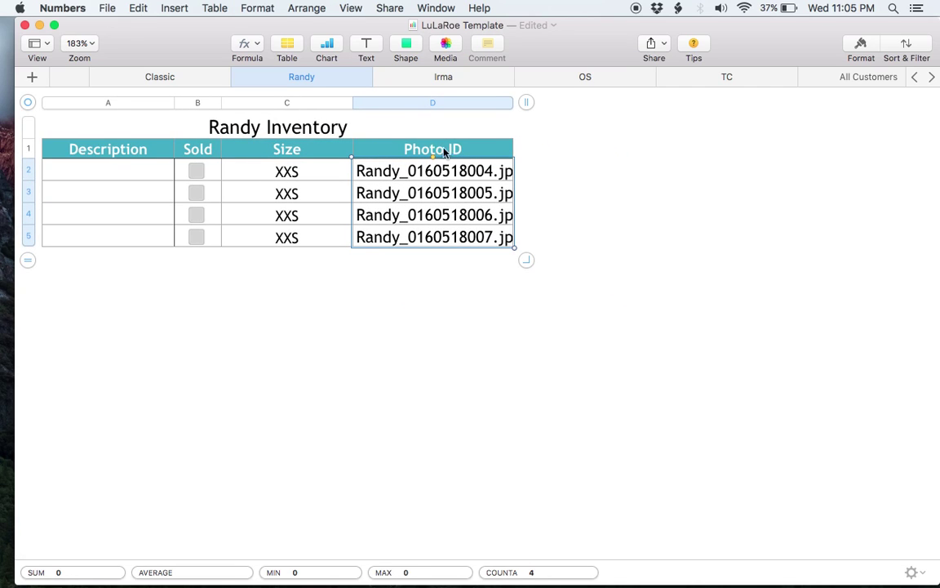
Examine the order and current inventory tables on the Inventory sheet, and check which Numbers scripts are available.
{"action": "scroll", "coordinate": [405, 193], "scroll_direction": "left", "scroll_amount": 2}
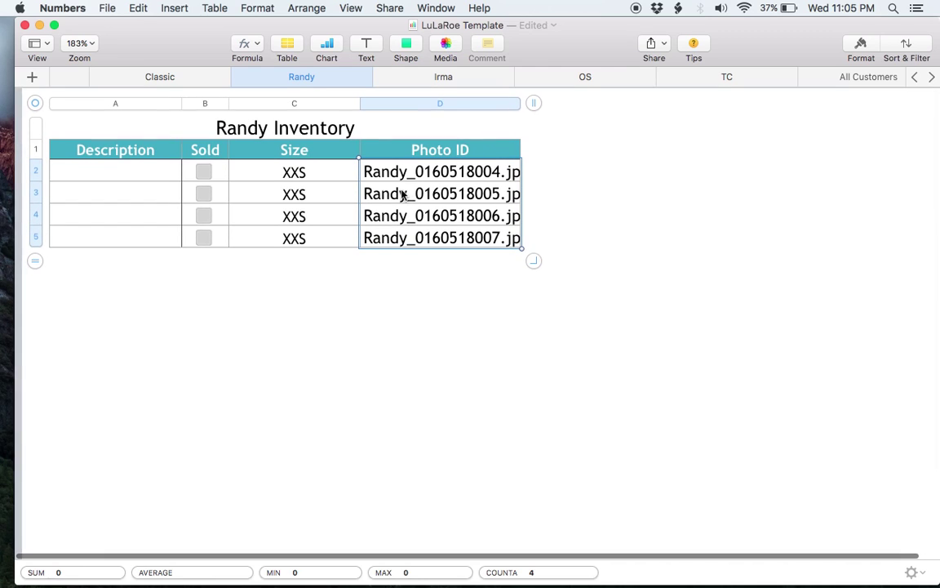
{"action": "scroll", "coordinate": [297, 78], "scroll_direction": "left", "scroll_amount": 5}
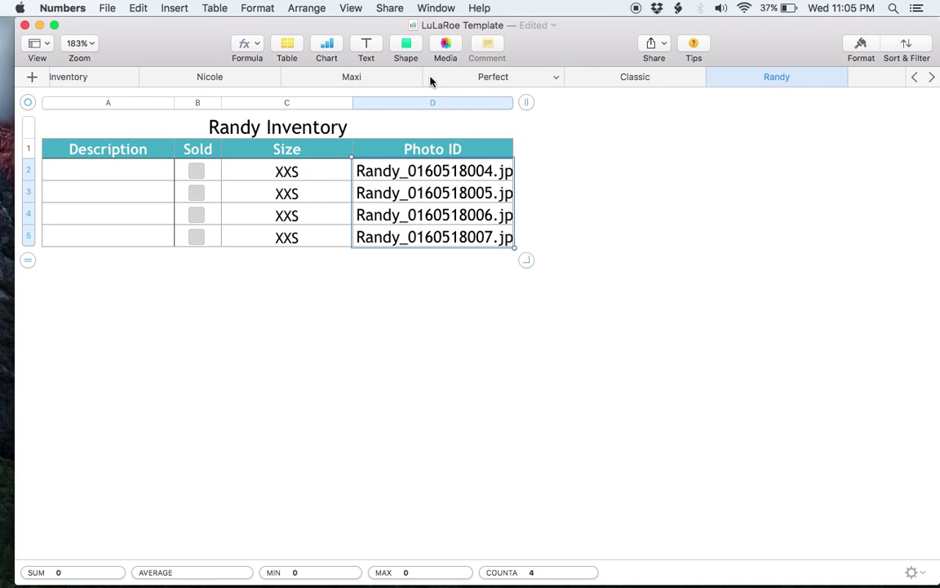
{"action": "scroll", "coordinate": [149, 80], "scroll_direction": "left", "scroll_amount": 2}
{"action": "left_click", "coordinate": [149, 79]}
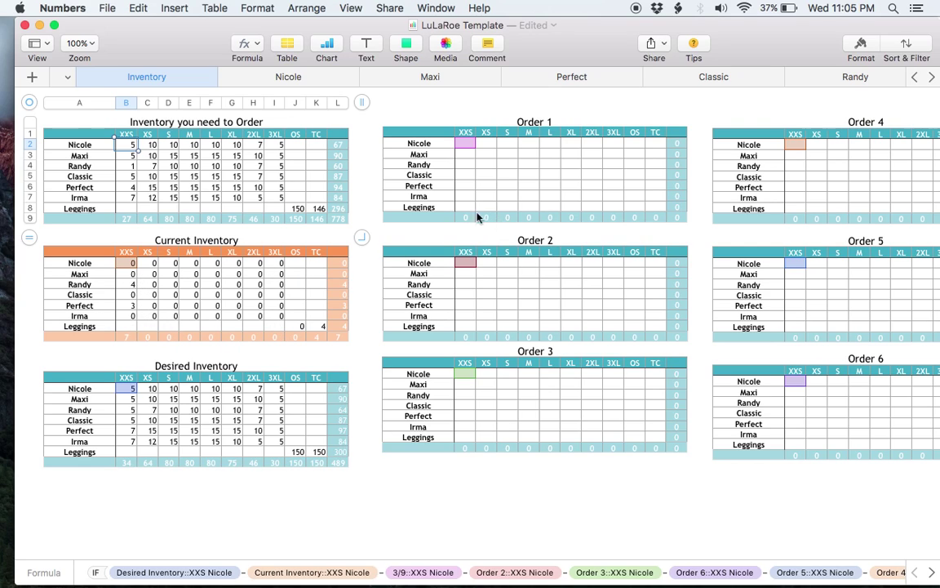
{"action": "scroll", "coordinate": [686, 78], "scroll_direction": "right", "scroll_amount": 5}
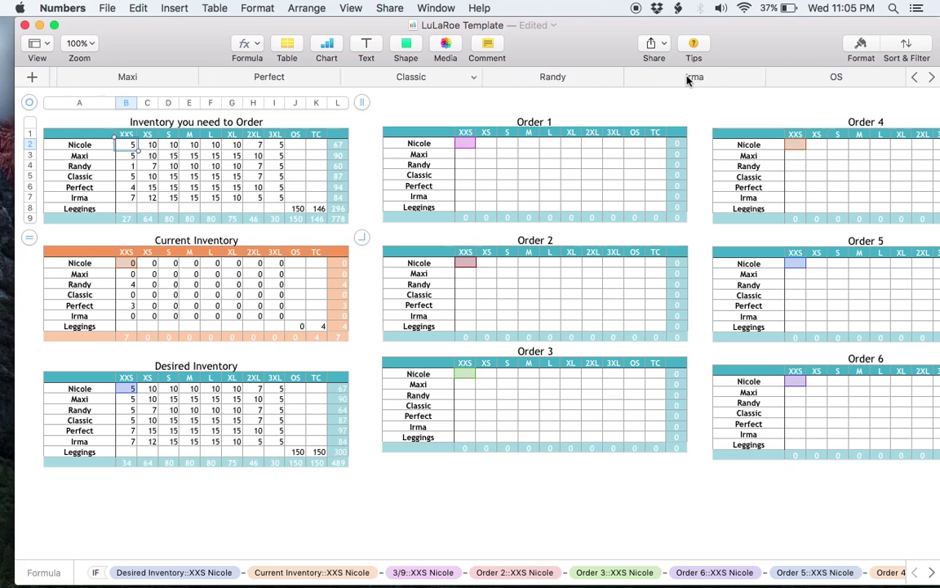
{"action": "left_click", "coordinate": [680, 9]}
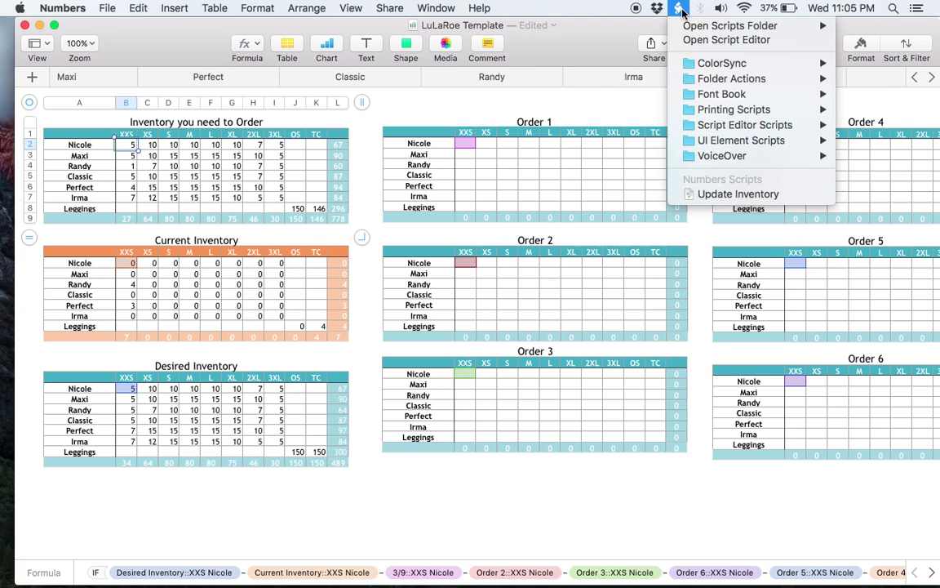
{"action": "left_click", "coordinate": [681, 10]}
Switch to Finder and look through the style folders in Pictures, checking the TC photos and the three Perfect photos.
{"action": "key", "text": "super+Tab"}
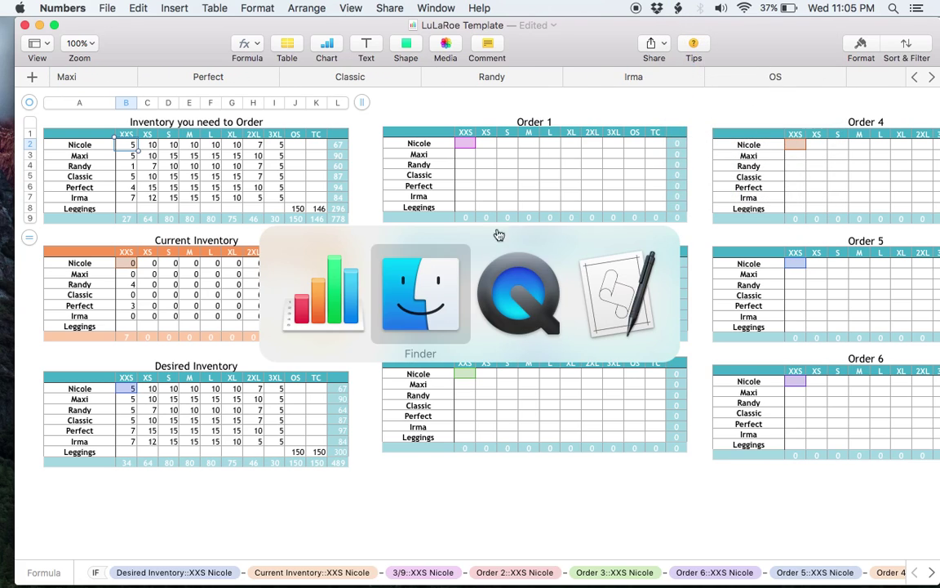
{"action": "left_click", "coordinate": [378, 269]}
{"action": "key", "text": "Right"}
{"action": "key", "text": "Down"}
{"action": "key", "text": "Down"}
{"action": "key", "text": "Down"}
{"action": "key", "text": "Down"}
{"action": "key", "text": "Down"}
{"action": "key", "text": "Down"}
{"action": "key", "text": "Down"}
{"action": "key", "text": "Down"}
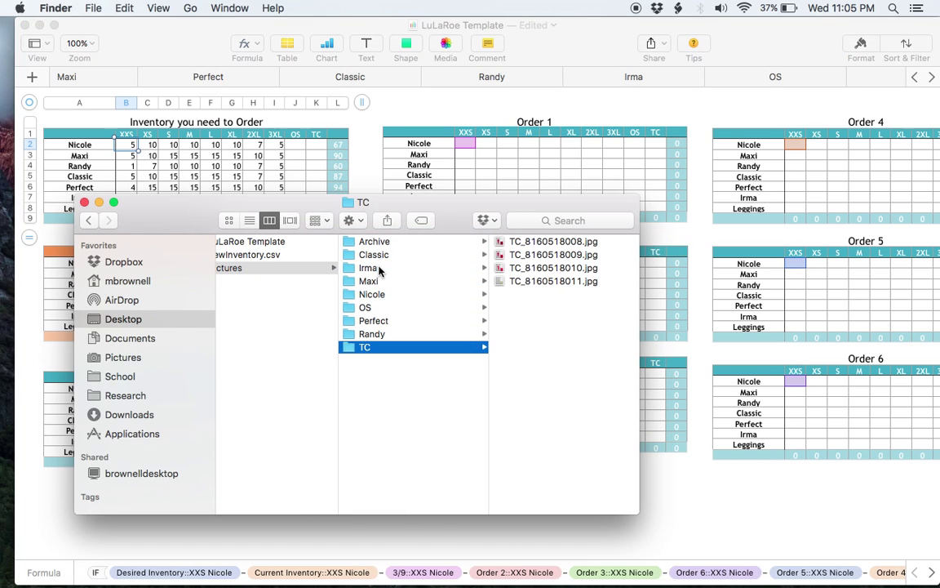
{"action": "key", "text": "Up"}
{"action": "key", "text": "Up"}
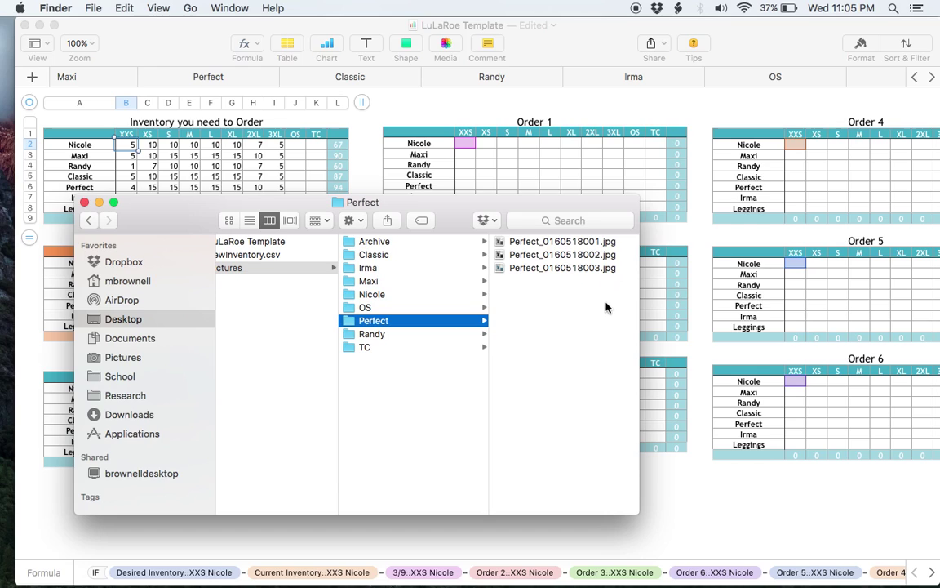
{"action": "left_click_drag", "start_coordinate": [607, 306], "coordinate": [556, 245]}
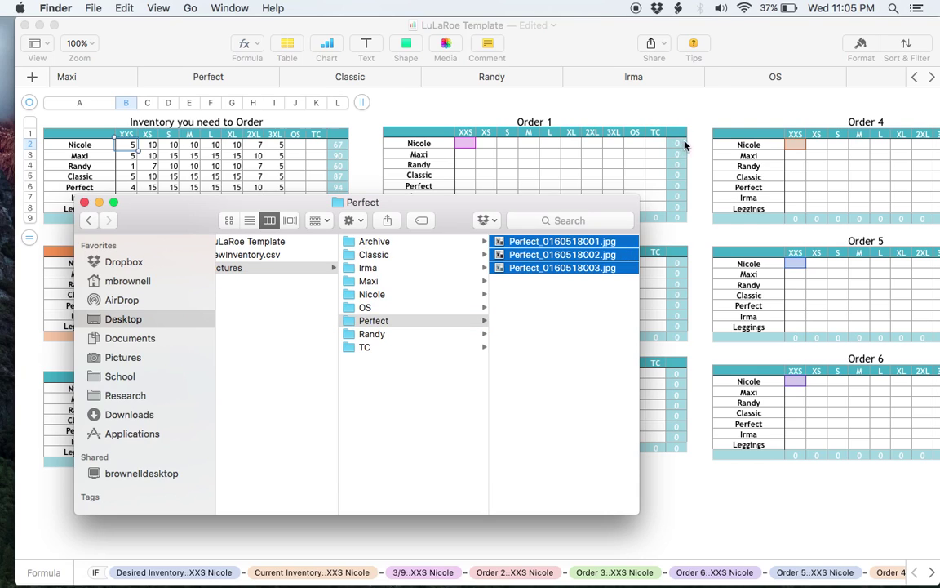
On the template's TC sheet in Numbers, mark TC_8160518009.jpg and TC_8160518010.jpg in rows 3 and 4 as sold.
{"action": "left_click", "coordinate": [632, 77]}
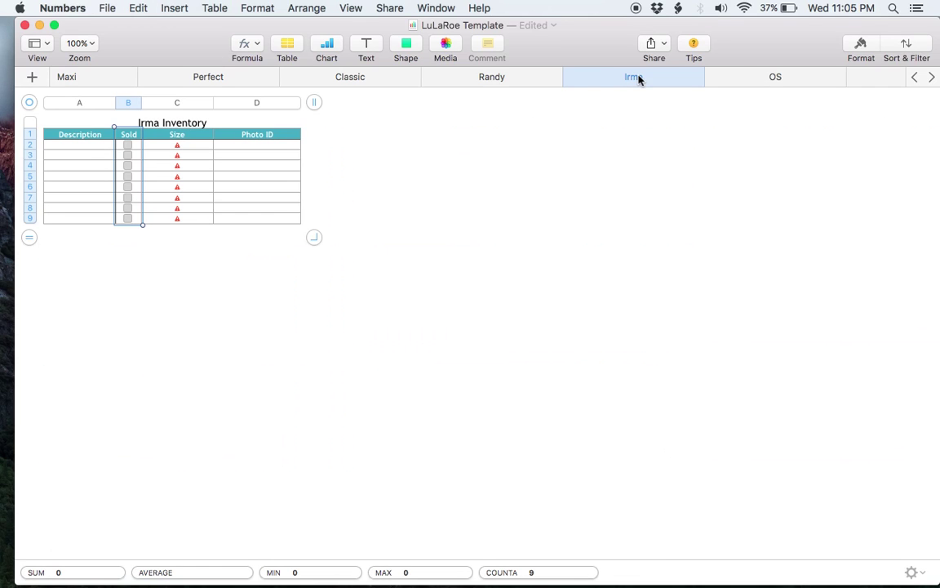
{"action": "scroll", "coordinate": [630, 78], "scroll_direction": "right", "scroll_amount": 5}
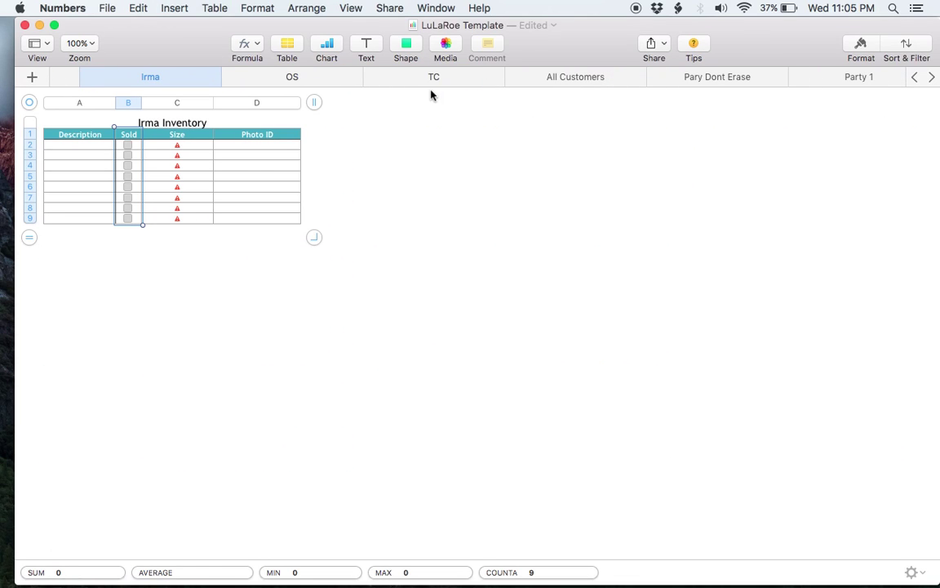
{"action": "left_click", "coordinate": [413, 82]}
{"action": "left_click", "coordinate": [126, 229]}
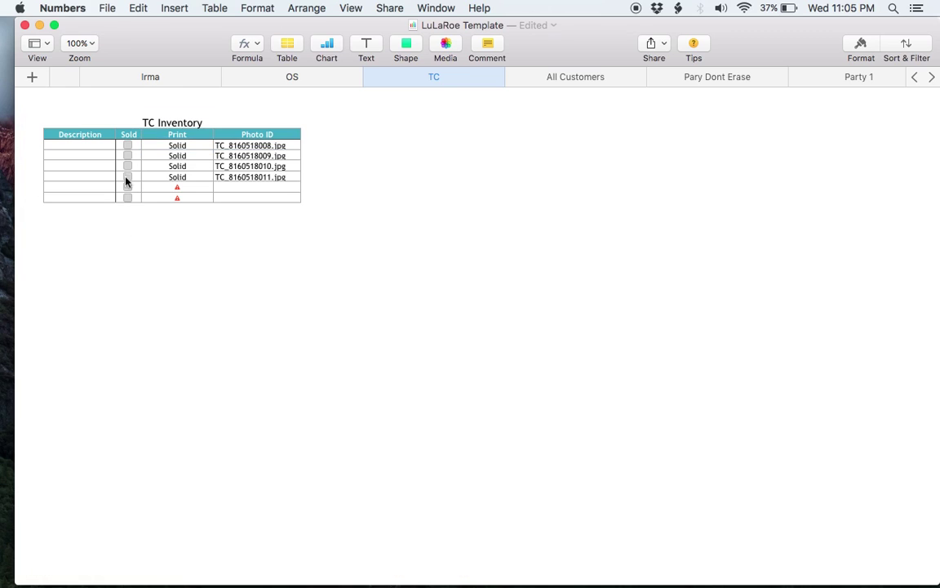
{"action": "left_click", "coordinate": [126, 155]}
{"action": "left_click", "coordinate": [129, 165]}
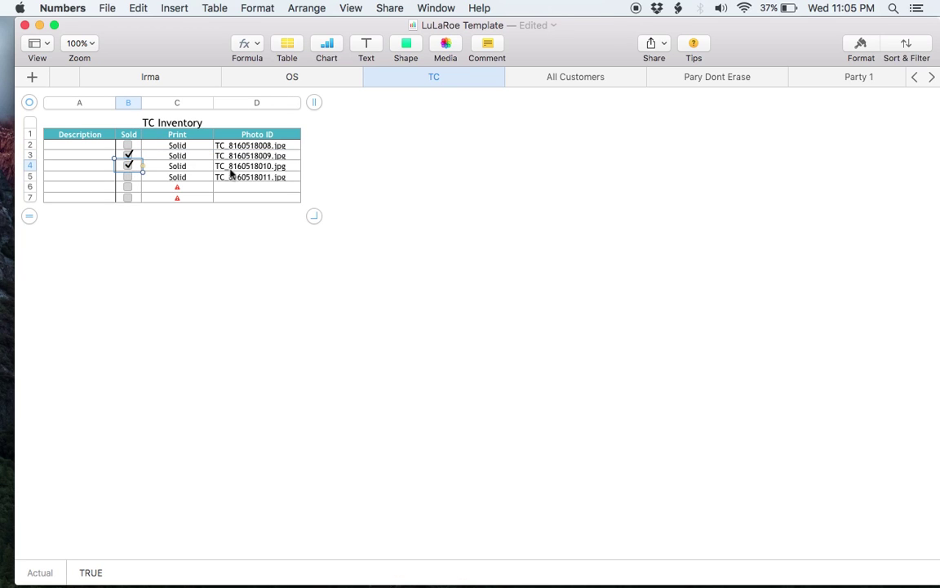
Switch to Finder and preview TC_8160518009.jpg and TC_8160518010.jpg in the Pictures TC folder.
{"action": "key", "text": "super+Tab"}
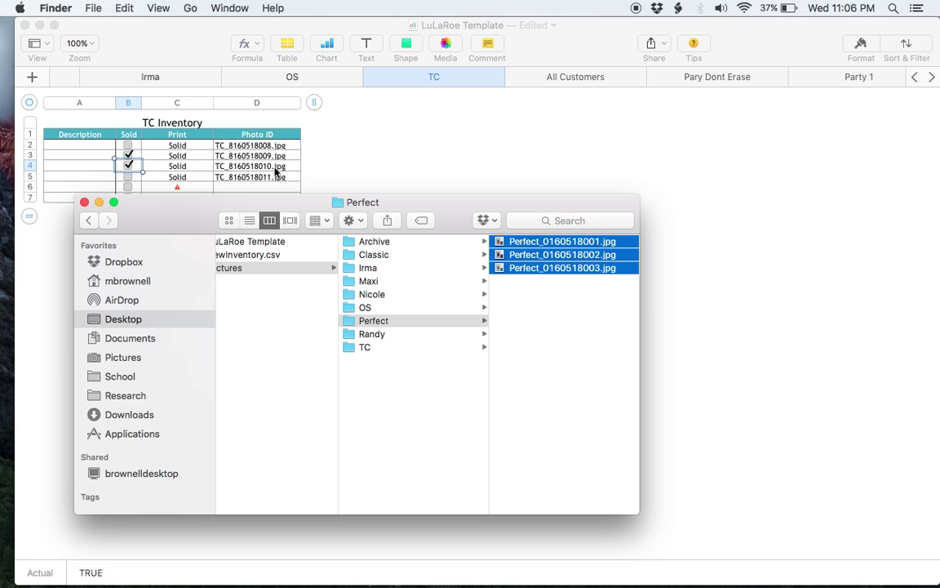
{"action": "left_click", "coordinate": [378, 348]}
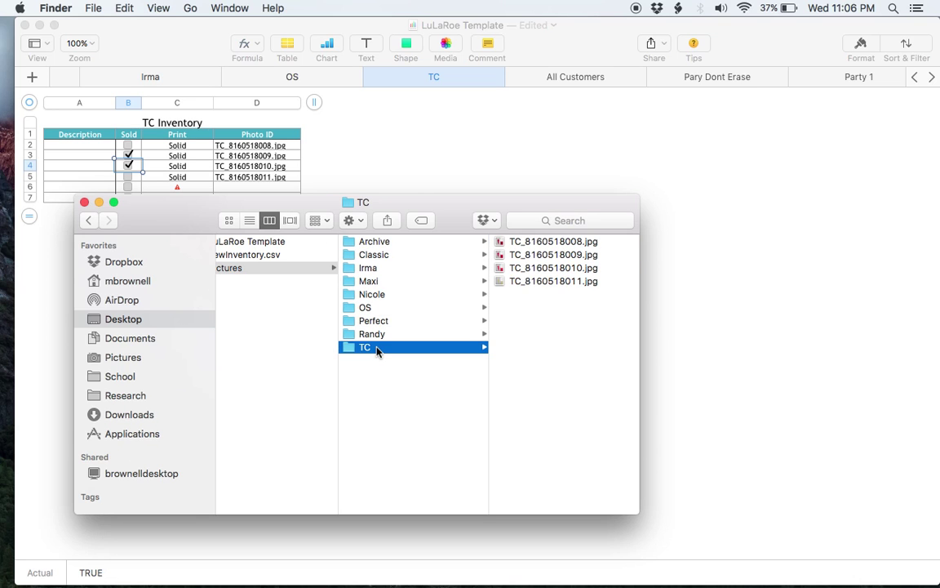
{"action": "left_click", "coordinate": [549, 258]}
{"action": "key", "text": "space"}
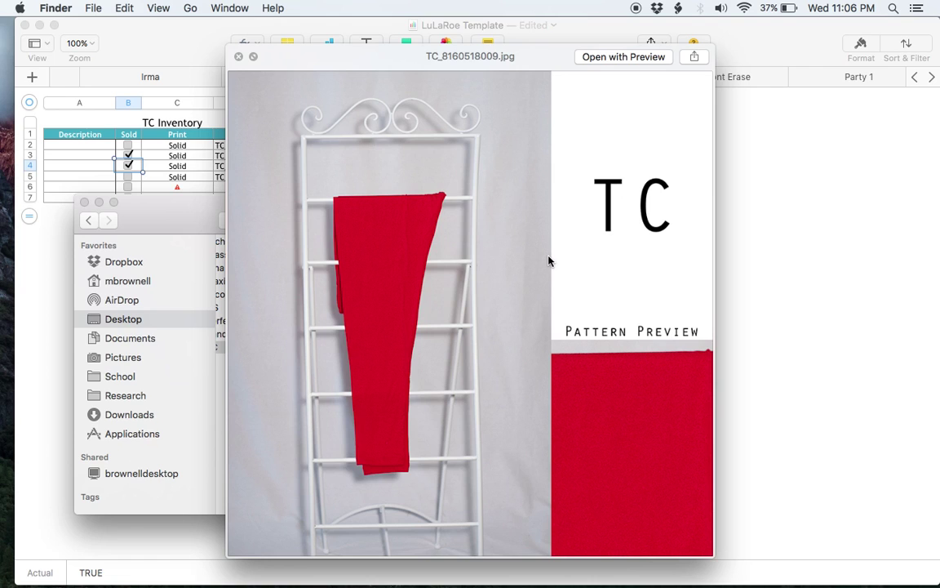
{"action": "key", "text": "Down"}
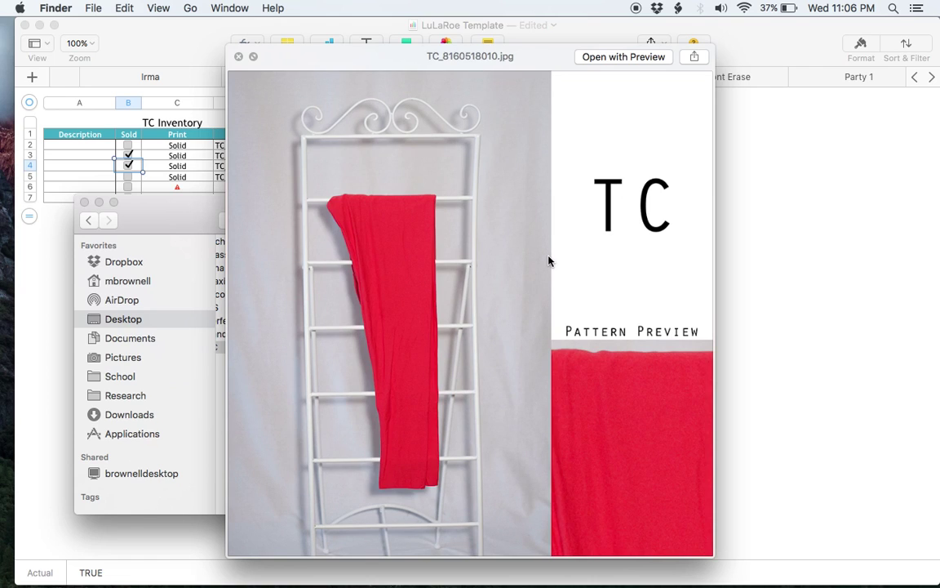
{"action": "key", "text": "space"}
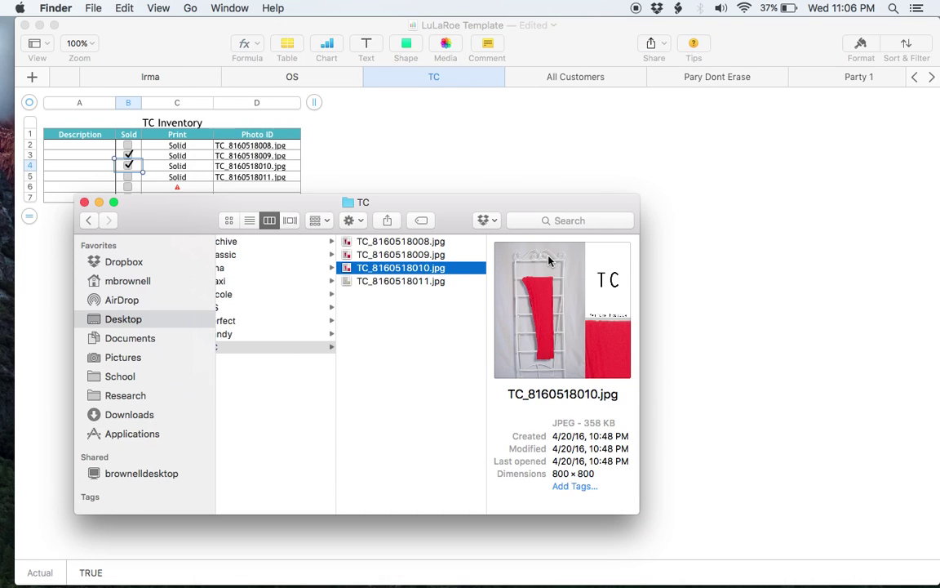
{"action": "key", "text": "Up"}
{"action": "key", "text": "Down"}
Return to Numbers and run the Update Inventory script on the template.
{"action": "left_click", "coordinate": [593, 154]}
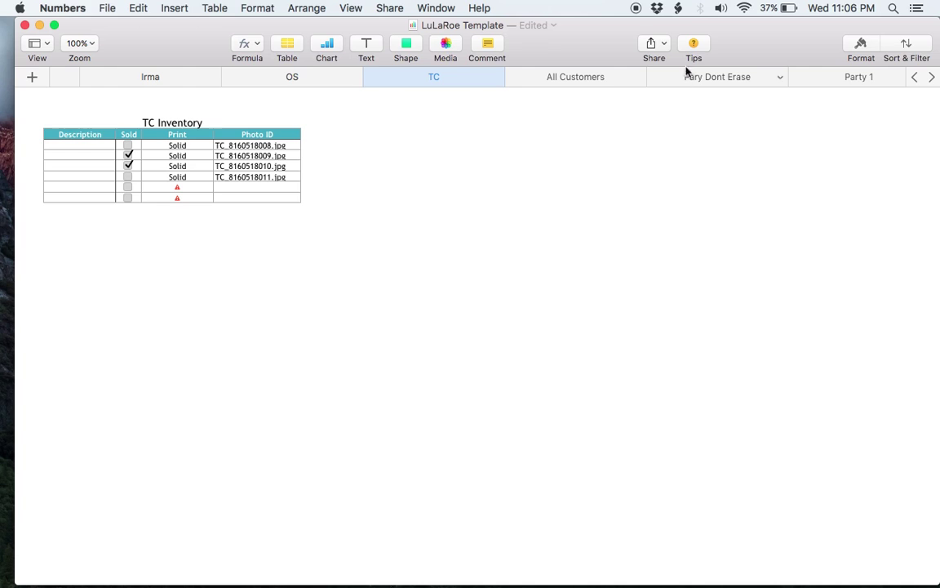
{"action": "left_click", "coordinate": [678, 8]}
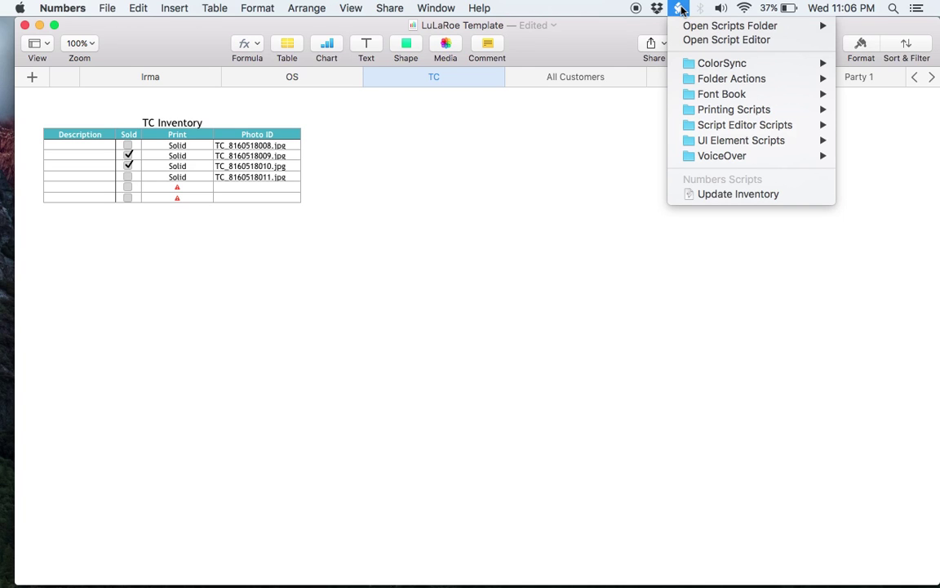
{"action": "left_click", "coordinate": [732, 195]}
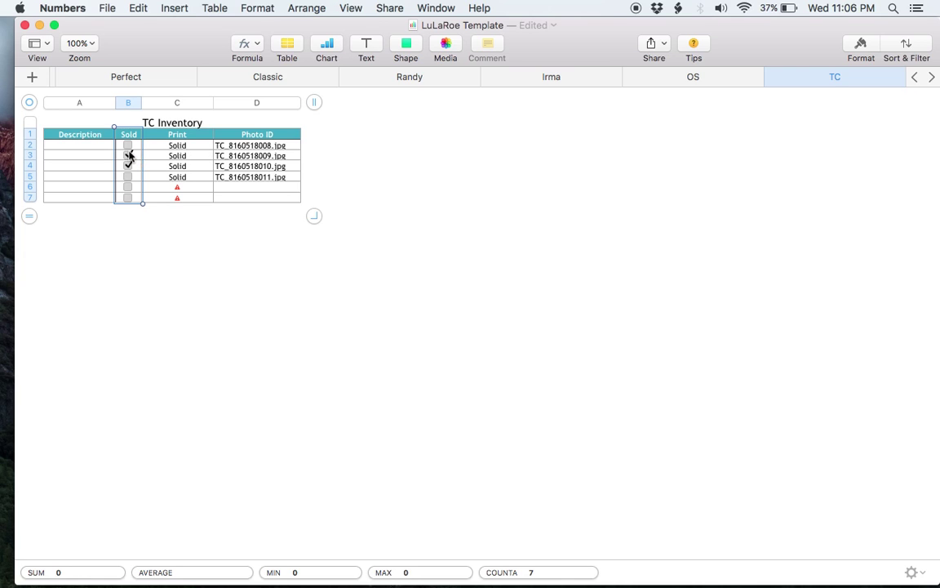
Switch to Finder and read the contents of missingPhotographs.txt in the Inventory folder.
{"action": "key", "text": "super+Tab"}
{"action": "key", "text": "super+Tab"}
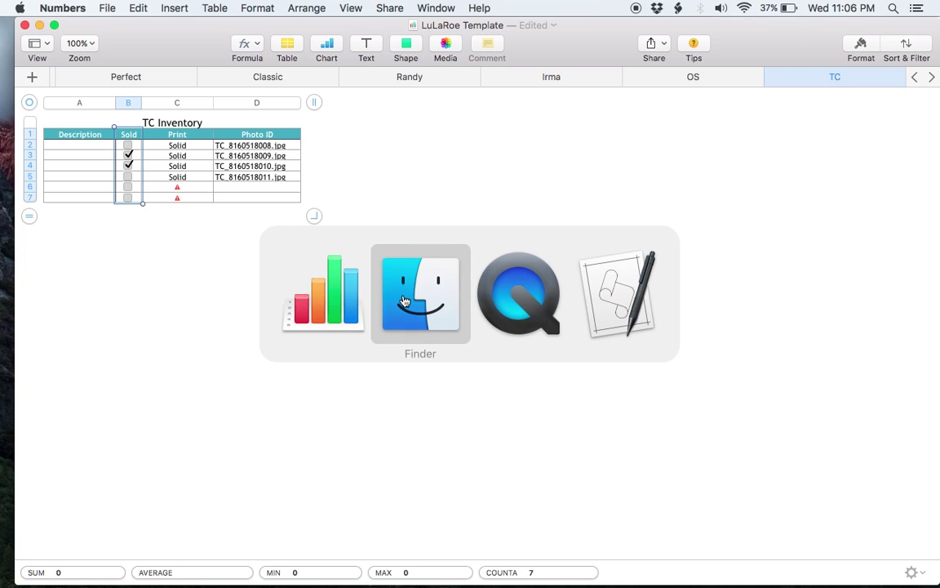
{"action": "scroll", "coordinate": [392, 293], "scroll_direction": "left", "scroll_amount": 5}
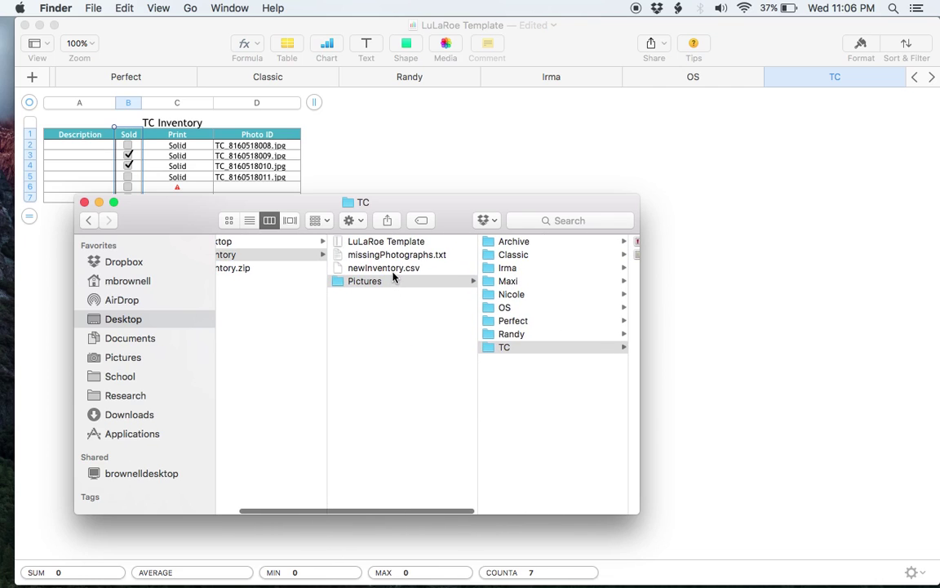
{"action": "left_click", "coordinate": [393, 272]}
{"action": "left_click", "coordinate": [392, 257]}
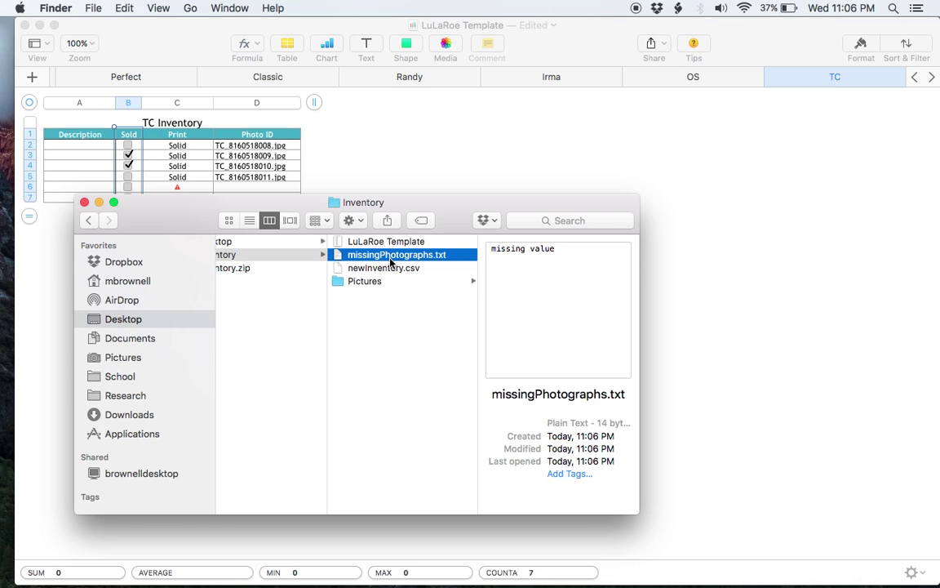
{"action": "key", "text": "space"}
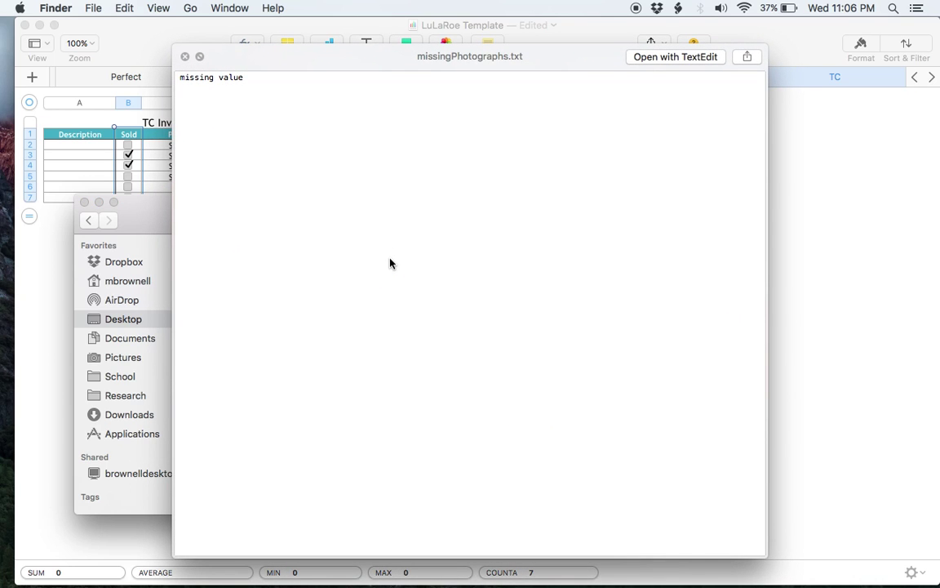
{"action": "key", "text": "space"}
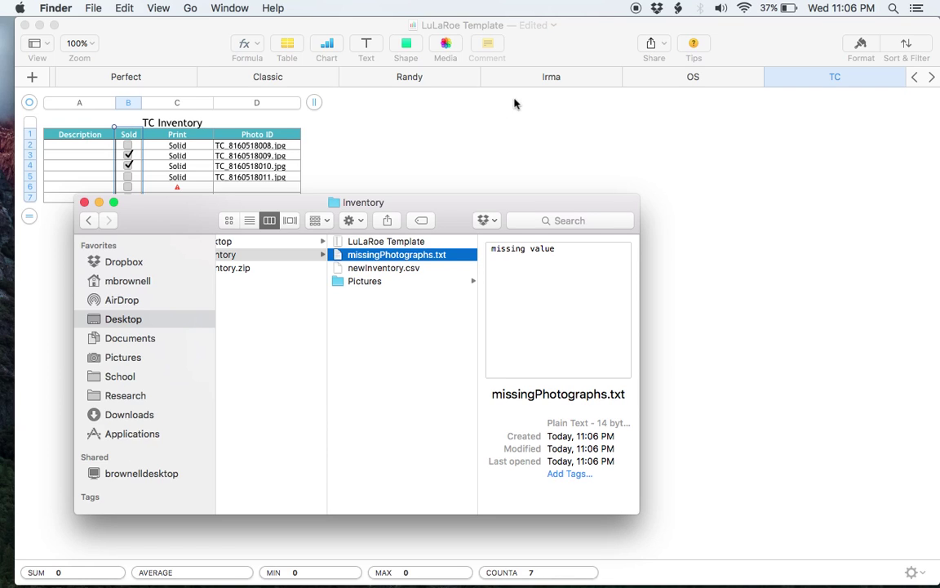
Examine which photos remain in the TC folder inside Pictures.
{"action": "left_click", "coordinate": [405, 285]}
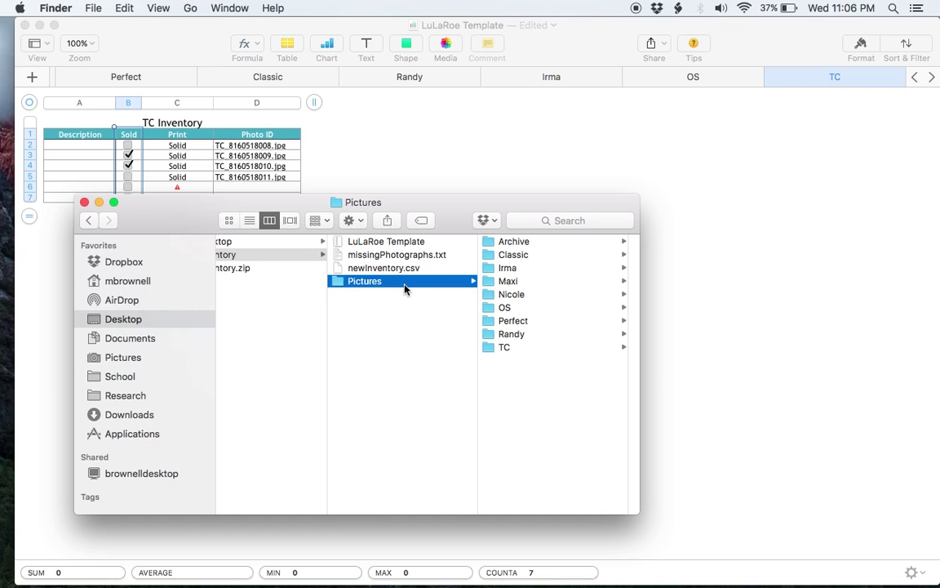
{"action": "key", "text": "Right"}
{"action": "key", "text": "Down"}
{"action": "key", "text": "Down"}
{"action": "key", "text": "Down"}
{"action": "key", "text": "Down"}
{"action": "key", "text": "Down"}
{"action": "key", "text": "Down"}
{"action": "key", "text": "Down"}
{"action": "key", "text": "Down"}
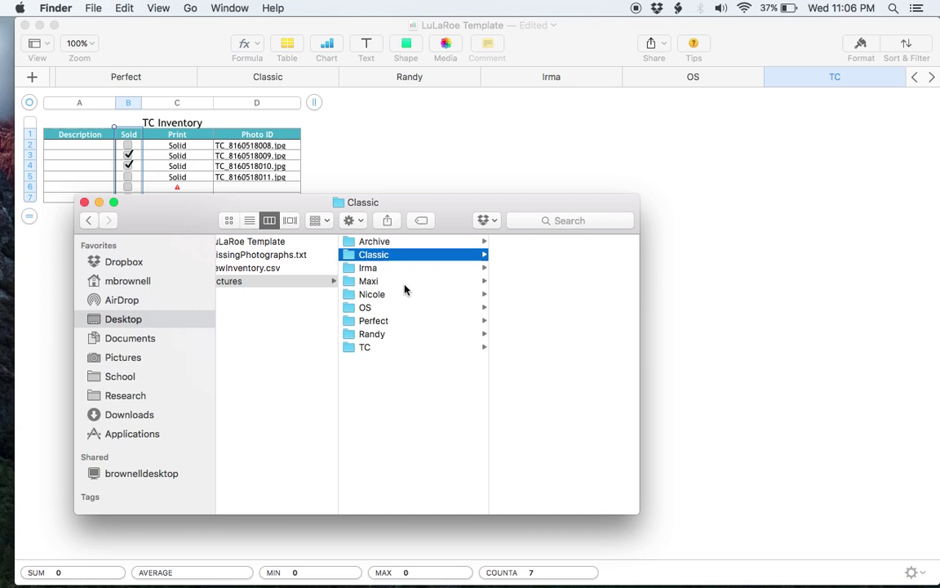
{"action": "key", "text": "Right"}
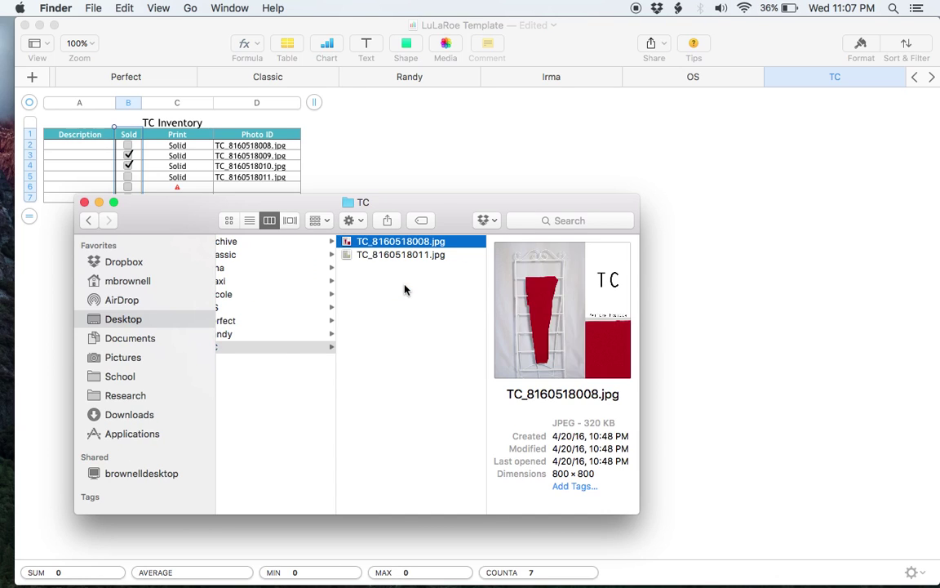
{"action": "key", "text": "Down"}
{"action": "key", "text": "Up"}
{"action": "key", "text": "Down"}
{"action": "key", "text": "Up"}
{"action": "left_click", "coordinate": [437, 256]}
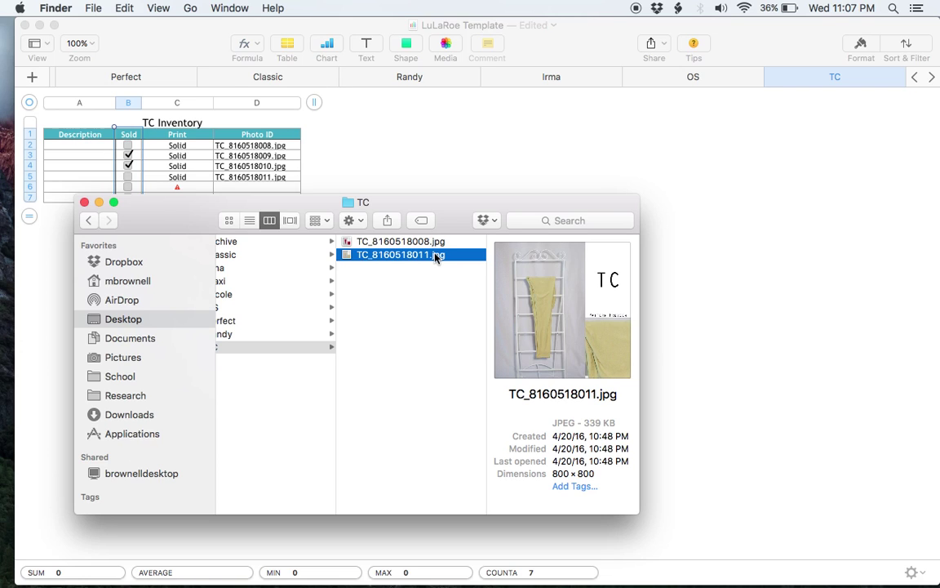
Examine the photos in the TC folder inside the Pictures Archive folder, and return to the TC sheet in Numbers.
{"action": "key", "text": "Left"}
{"action": "key", "text": "Up"}
{"action": "key", "text": "Up"}
{"action": "key", "text": "Up"}
{"action": "key", "text": "Up"}
{"action": "key", "text": "Up"}
{"action": "key", "text": "Up"}
{"action": "key", "text": "Up"}
{"action": "key", "text": "Up"}
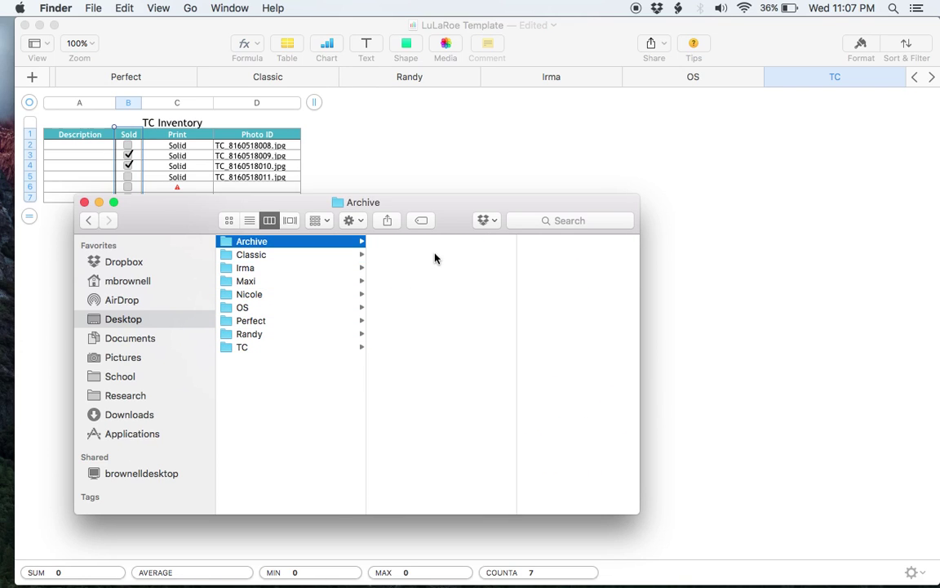
{"action": "key", "text": "Right"}
{"action": "key", "text": "Down"}
{"action": "key", "text": "Down"}
{"action": "key", "text": "Down"}
{"action": "key", "text": "Down"}
{"action": "key", "text": "Down"}
{"action": "key", "text": "Down"}
{"action": "key", "text": "Down"}
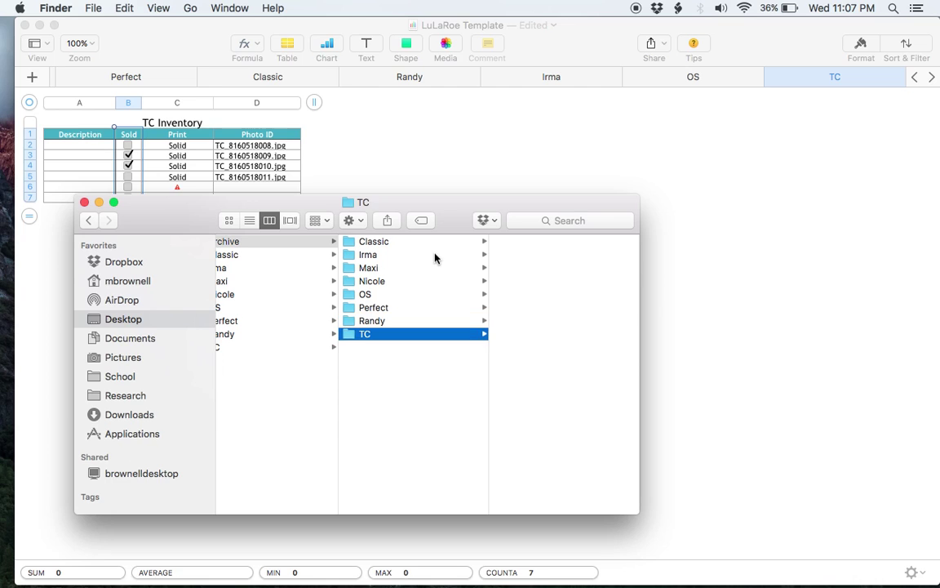
{"action": "key", "text": "Right"}
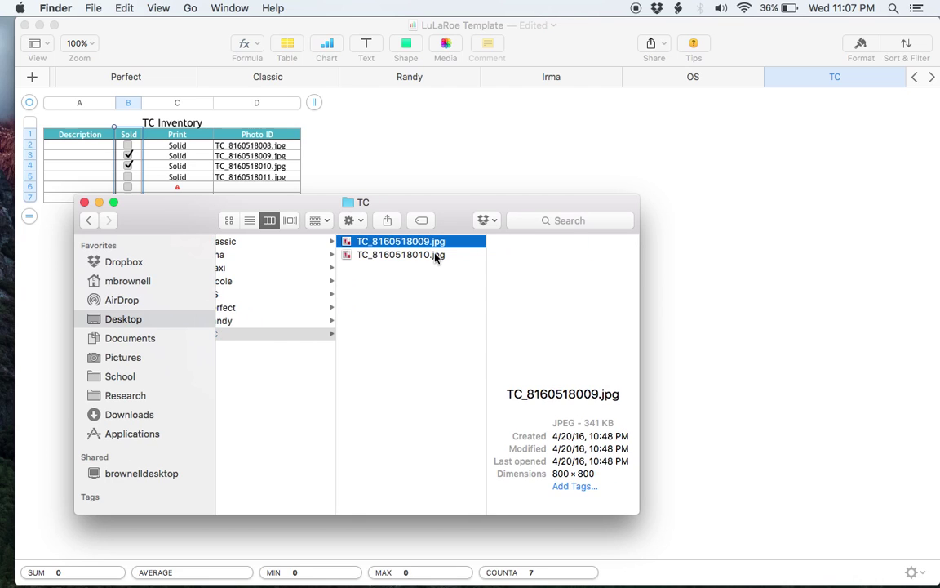
{"action": "key", "text": "Down"}
{"action": "key", "text": "Up"}
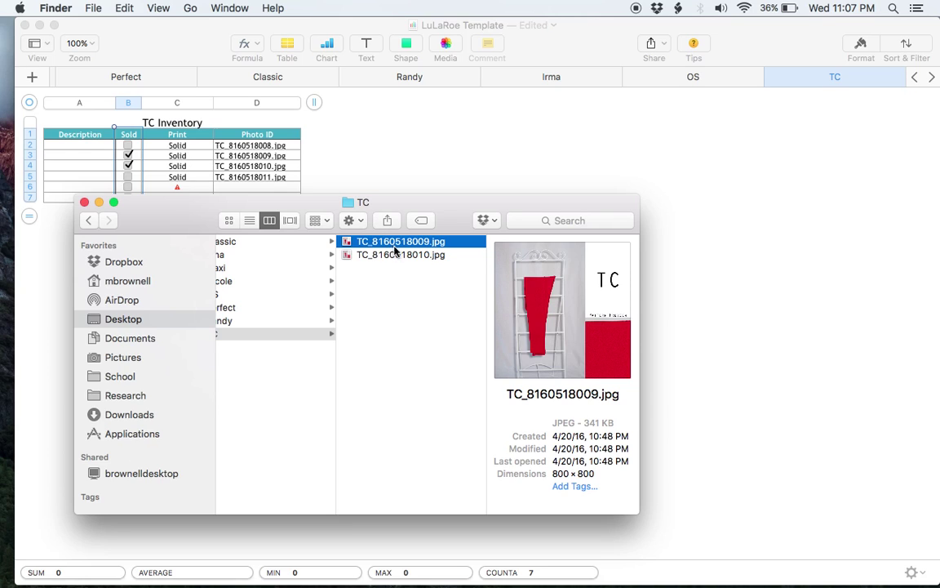
{"action": "left_click", "coordinate": [380, 172]}
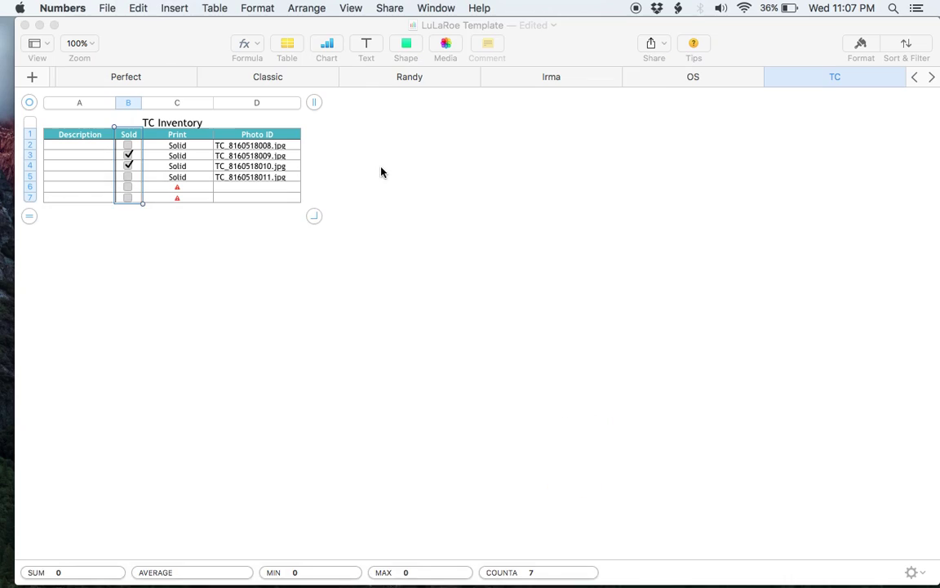
Clear the Sold mark for TC_8160518009.jpg on the TC sheet, and preview that photo in the Archive's TC folder in Finder.
{"action": "left_click", "coordinate": [128, 156]}
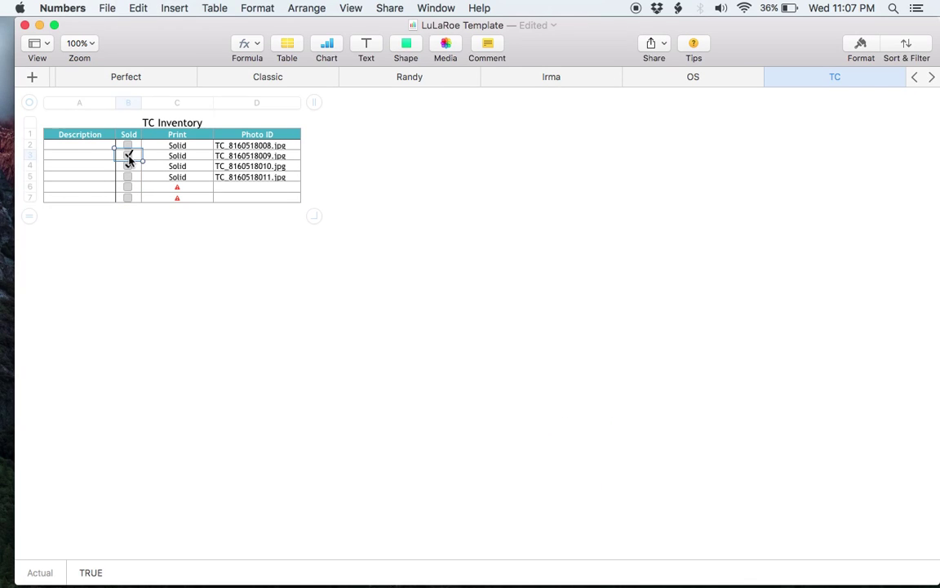
{"action": "key", "text": "super+Tab"}
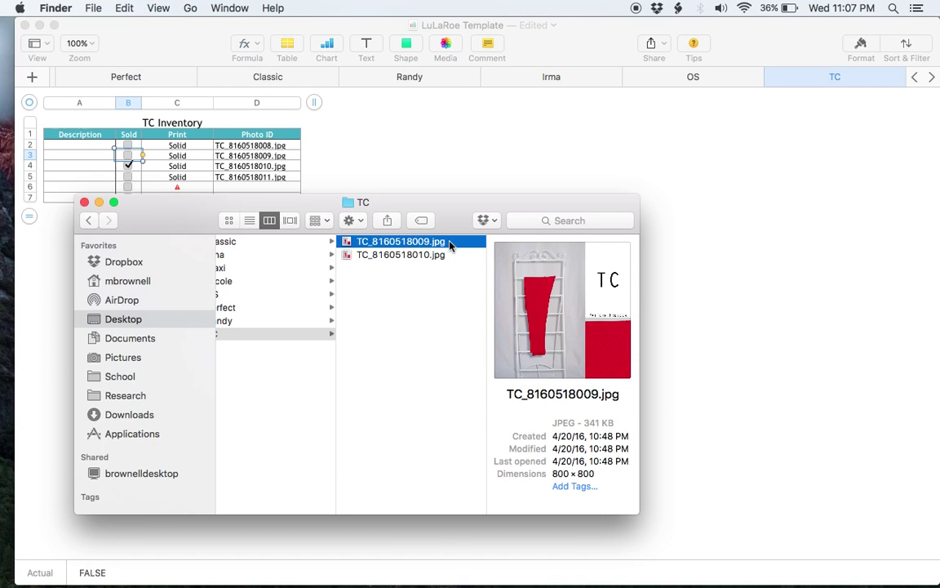
{"action": "key", "text": "space"}
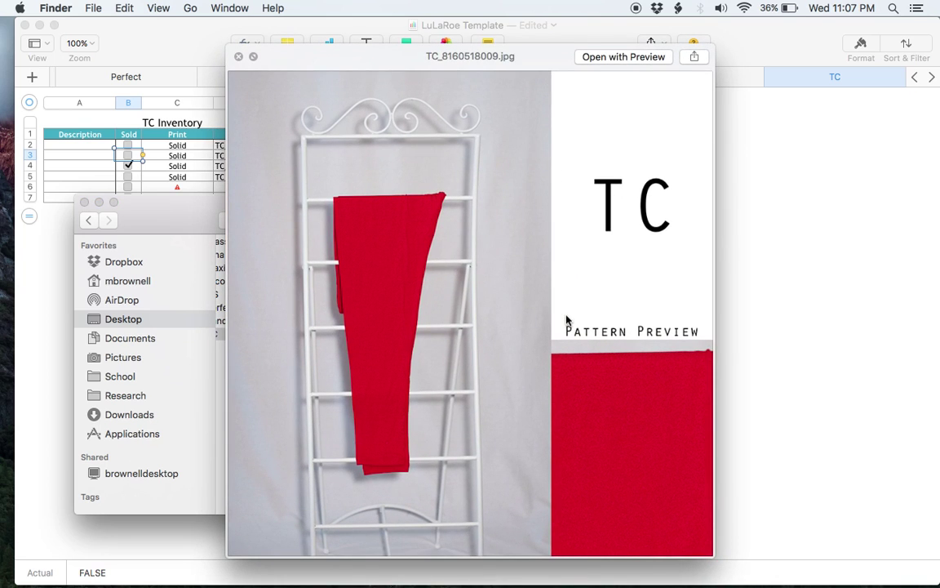
{"action": "key", "text": "space"}
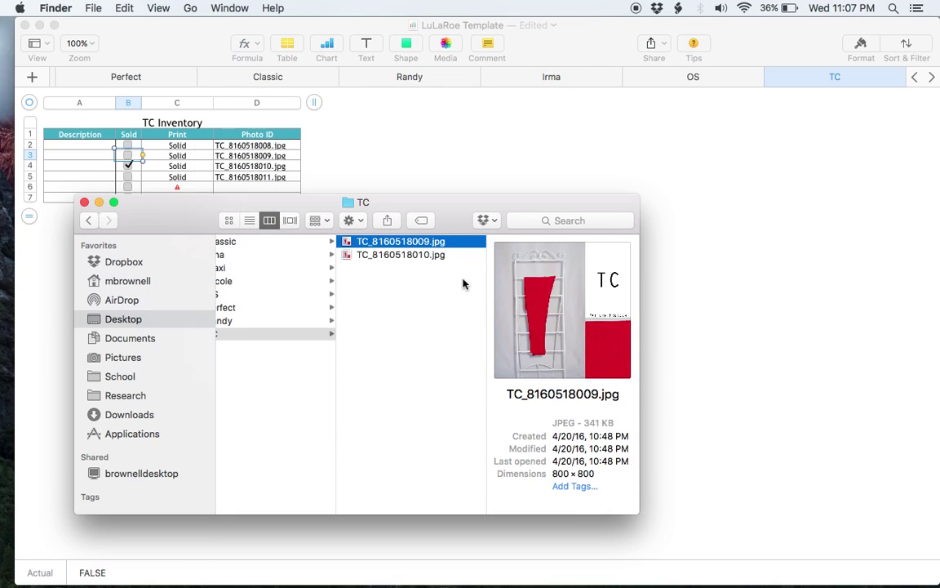
Return to Numbers and run the Update Inventory script on the edited TC sheet.
{"action": "left_click", "coordinate": [398, 180]}
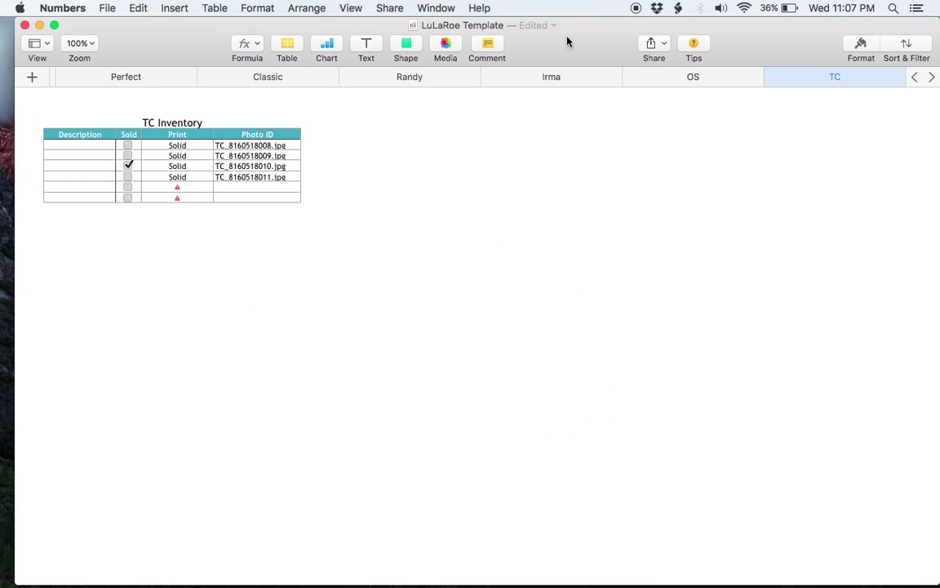
{"action": "left_click", "coordinate": [678, 9]}
{"action": "left_click", "coordinate": [734, 194]}
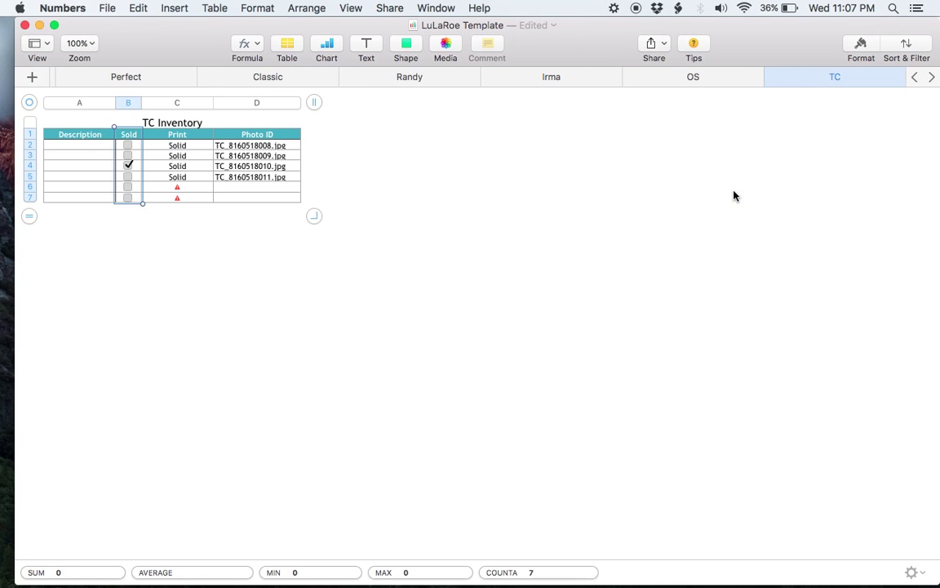
Switch to Finder and examine which photos remain in the Archive's TC folder.
{"action": "key", "text": "super+Tab"}
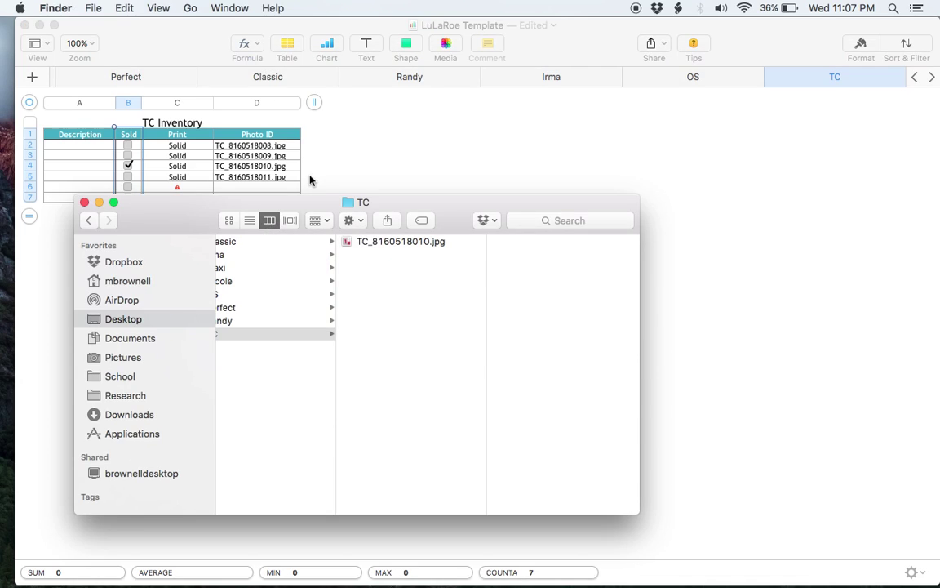
{"action": "left_click", "coordinate": [379, 242]}
{"action": "key", "text": "Left"}
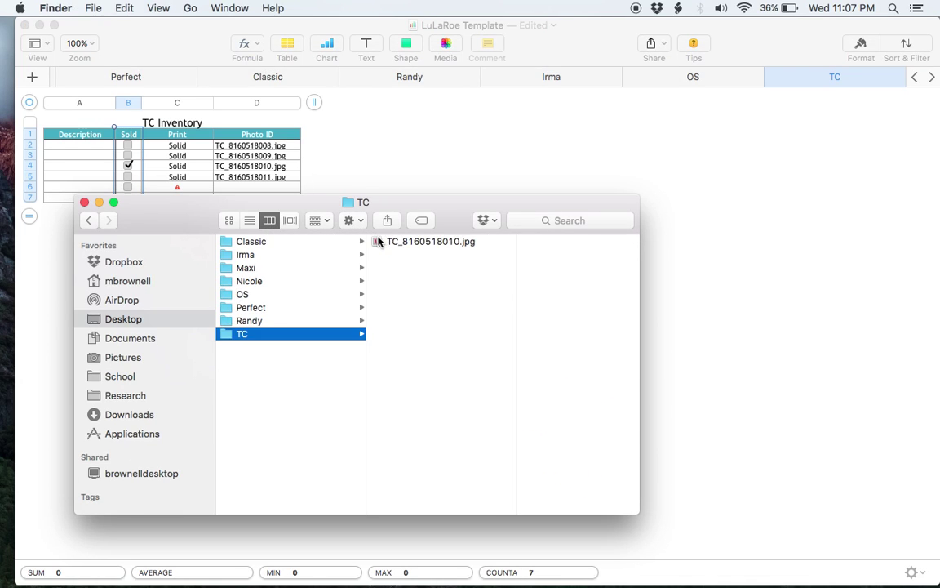
Preview TC_8160518009.jpg in the TC folder inside Pictures, and return to the TC sheet in Numbers.
{"action": "key", "text": "alt+Up"}
{"action": "key", "text": "Down"}
{"action": "key", "text": "Down"}
{"action": "key", "text": "Down"}
{"action": "key", "text": "Down"}
{"action": "key", "text": "Down"}
{"action": "key", "text": "Down"}
{"action": "key", "text": "Down"}
{"action": "key", "text": "Down"}
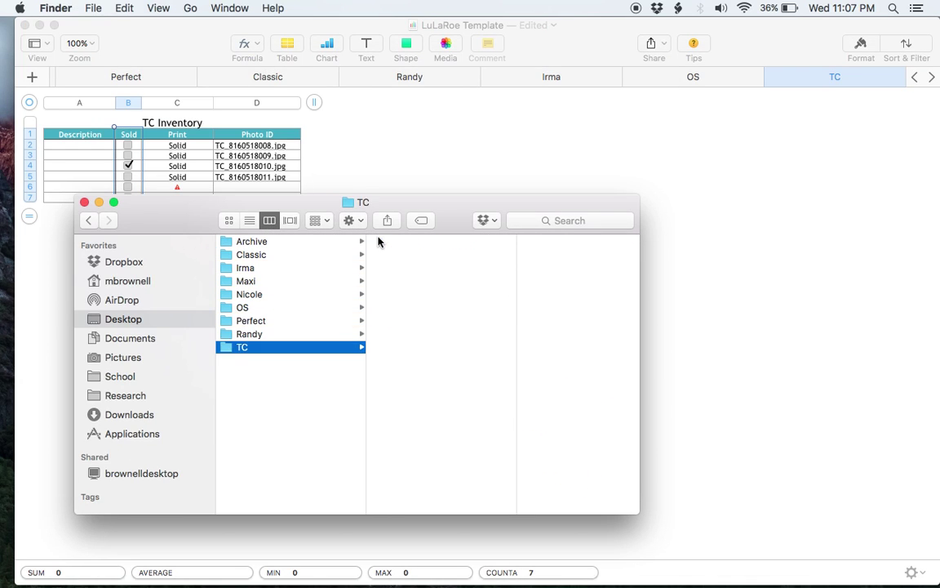
{"action": "key", "text": "Right"}
{"action": "key", "text": "Down"}
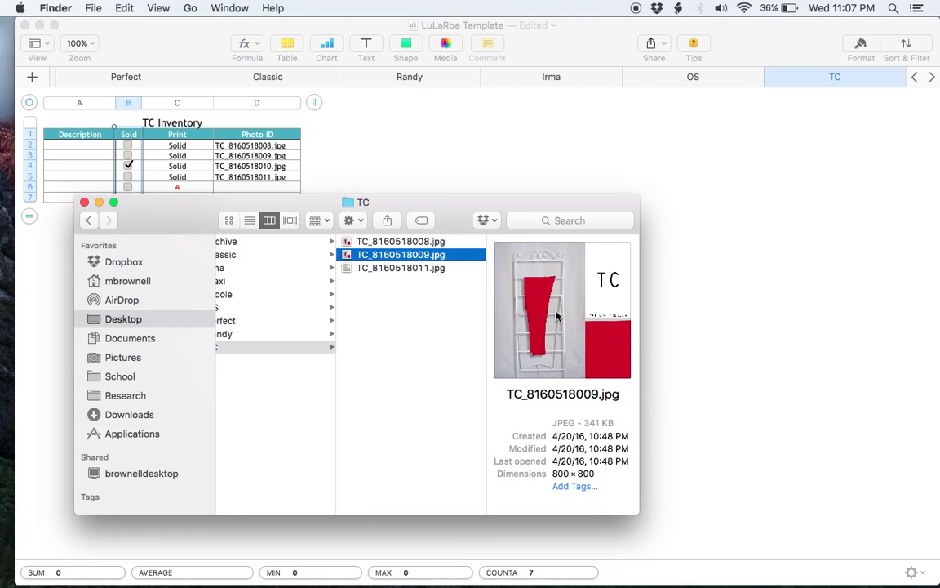
{"action": "key", "text": "space"}
{"action": "key", "text": "space"}
{"action": "left_click", "coordinate": [583, 56]}
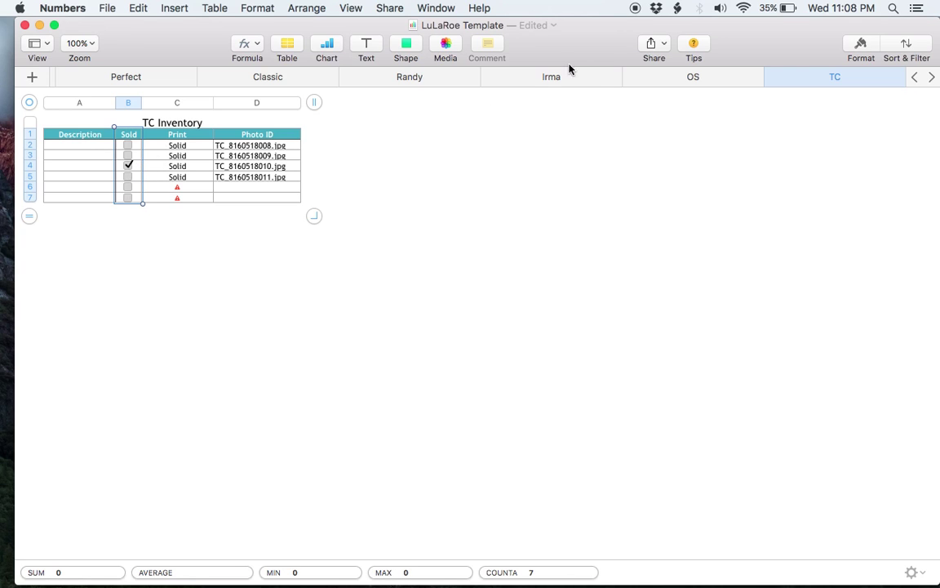
{"action": "scroll", "coordinate": [603, 79], "scroll_direction": "right", "scroll_amount": 5}
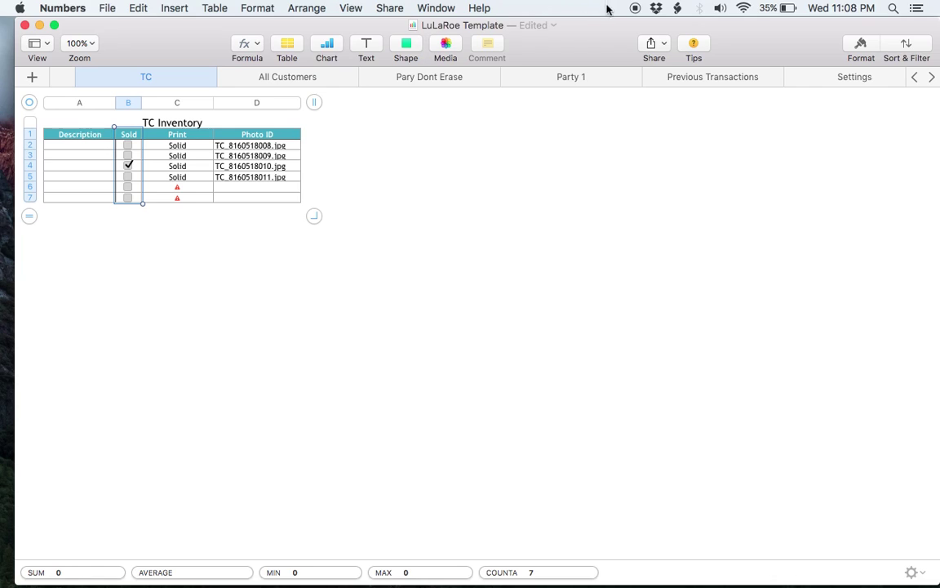